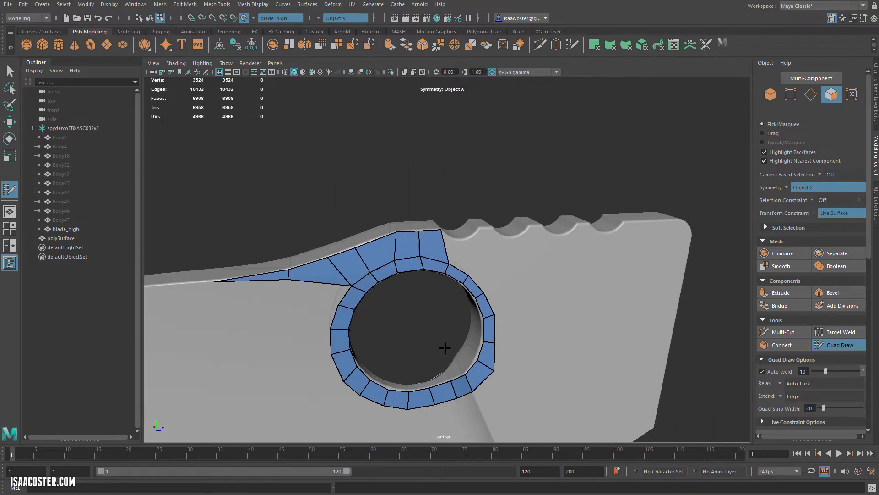
# Step: Place Quad Draw points along the scalloped spine edge of the blade and fill one quad on each of the three ridges
pyautogui.scroll(5, 589, 357)
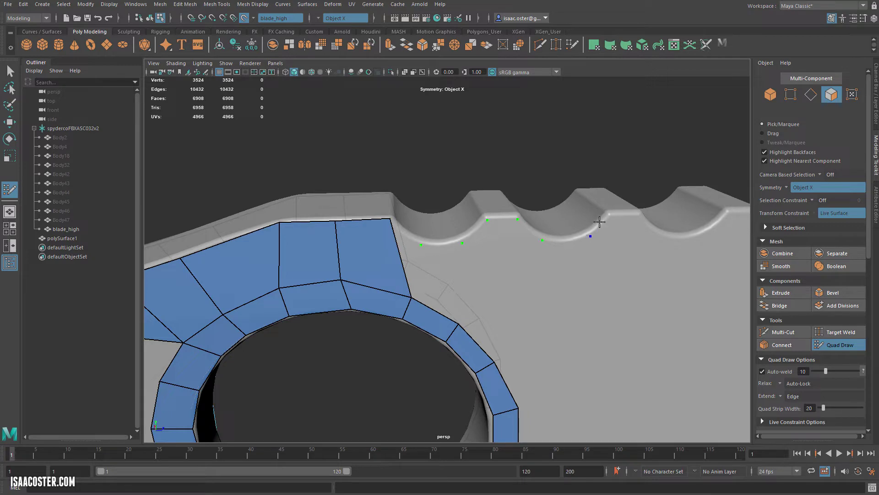
pyautogui.keyDown('alt'); pyautogui.moveTo(610, 221); pyautogui.dragTo(595, 248); pyautogui.keyUp('alt')
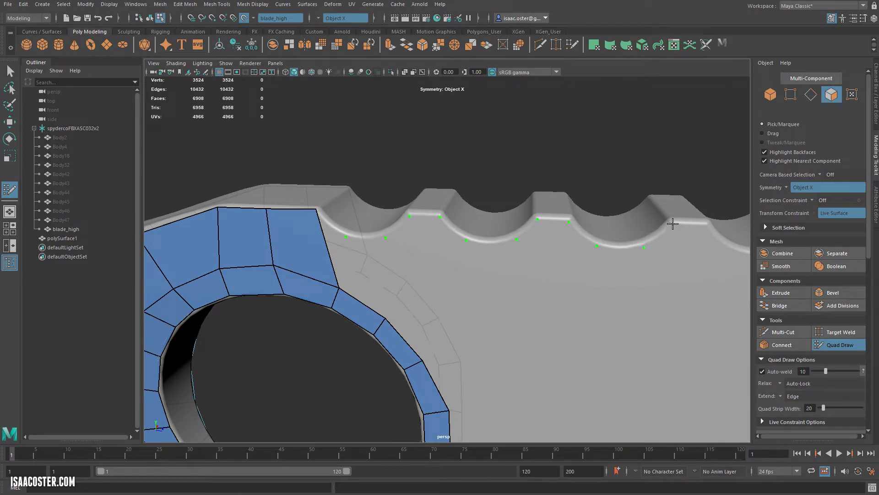
pyautogui.moveTo(707, 225)
pyautogui.keyDown('alt'); pyautogui.mouseDown()
pyautogui.moveTo(642, 286)
pyautogui.moveTo(590, 286)
pyautogui.moveTo(550, 247)
pyautogui.mouseUp(); pyautogui.keyUp('alt')
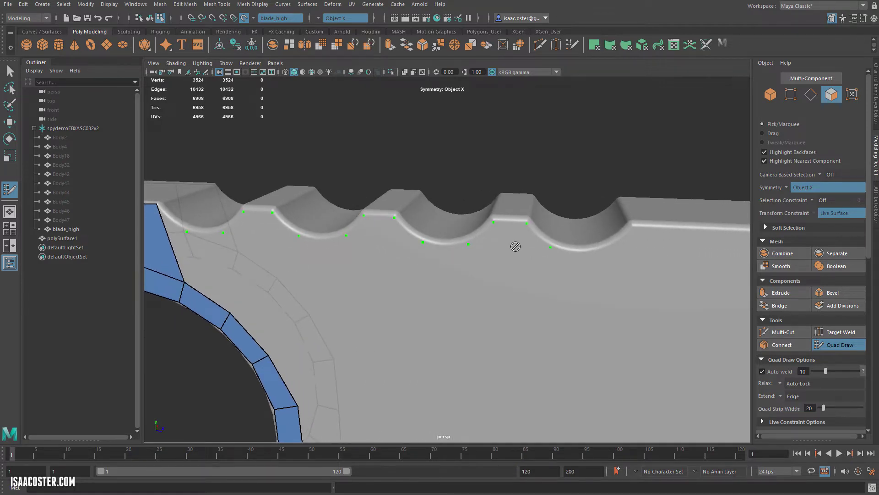
pyautogui.keyDown('shift'); pyautogui.click(511, 235); pyautogui.keyUp('shift')
pyautogui.keyDown('shift'); pyautogui.click(384, 228); pyautogui.keyUp('shift')
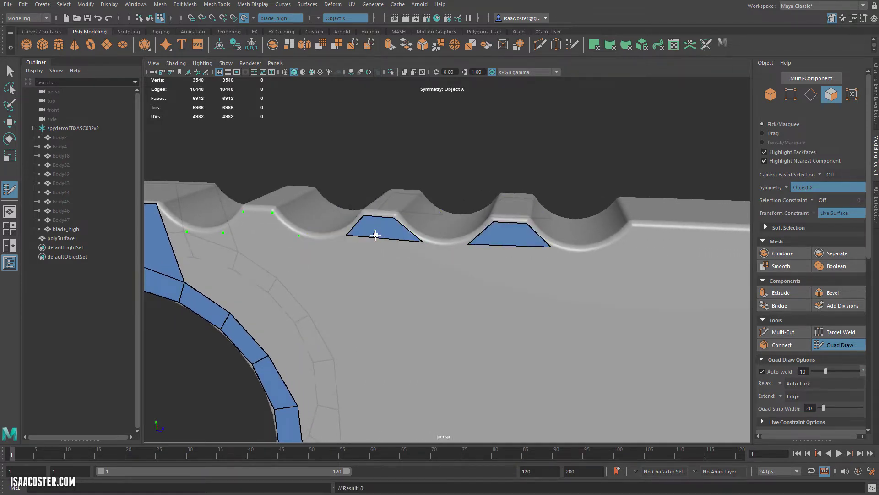
pyautogui.keyDown('shift'); pyautogui.click(259, 232); pyautogui.keyUp('shift')
# Step: Fill quads joining the hole's ring to the first notch and to the underside of the first ridge
pyautogui.keyDown('alt'); pyautogui.moveTo(275, 240); pyautogui.dragTo(383, 291); pyautogui.keyUp('alt')
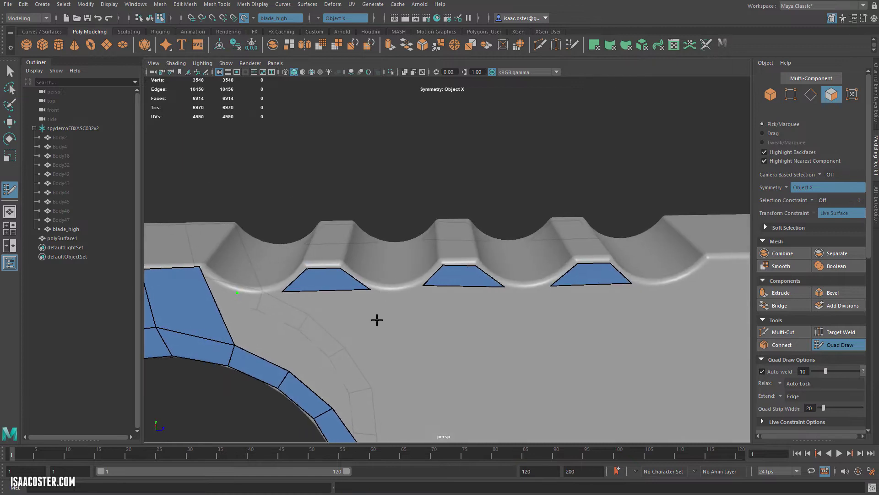
pyautogui.keyDown('alt'); pyautogui.moveTo(330, 310); pyautogui.dragTo(328, 255); pyautogui.keyUp('alt')
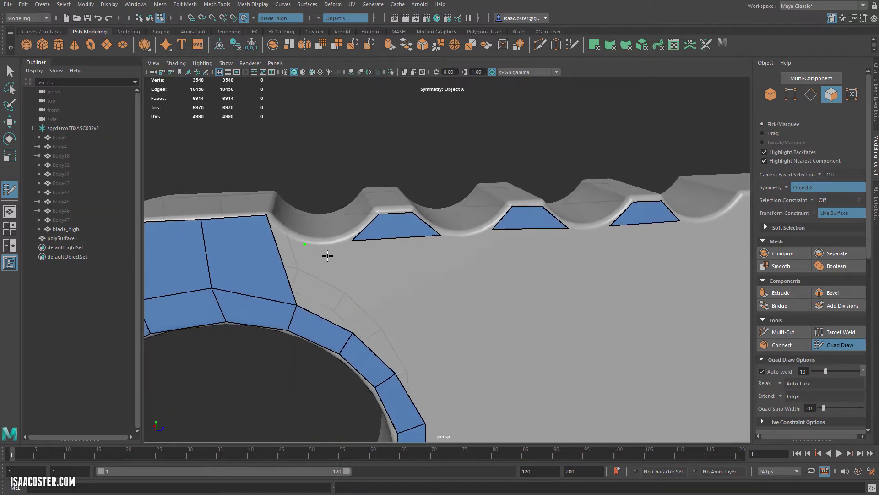
pyautogui.click(299, 243)
pyautogui.keyDown('shift'); pyautogui.click(294, 273); pyautogui.keyUp('shift')
pyautogui.moveTo(313, 280); pyautogui.dragTo(347, 243)
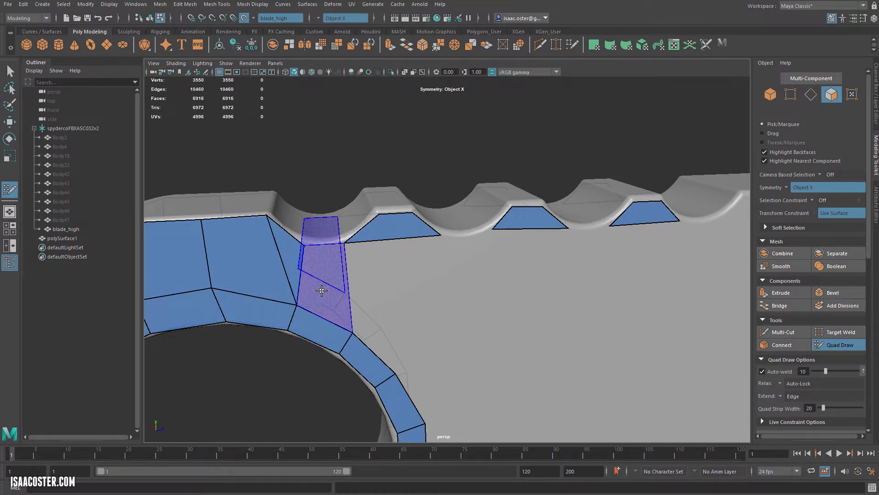
pyautogui.keyDown('shift'); pyautogui.click(322, 291); pyautogui.keyUp('shift')
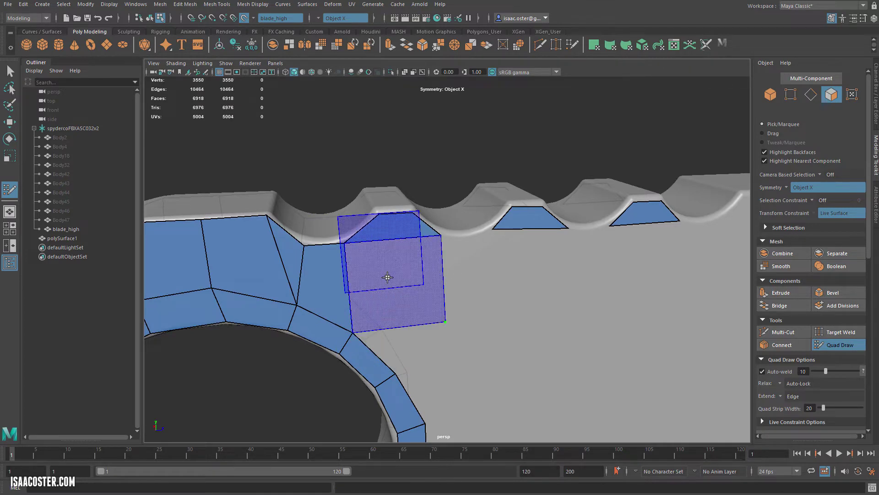
pyautogui.keyDown('shift'); pyautogui.click(453, 325); pyautogui.keyUp('shift')
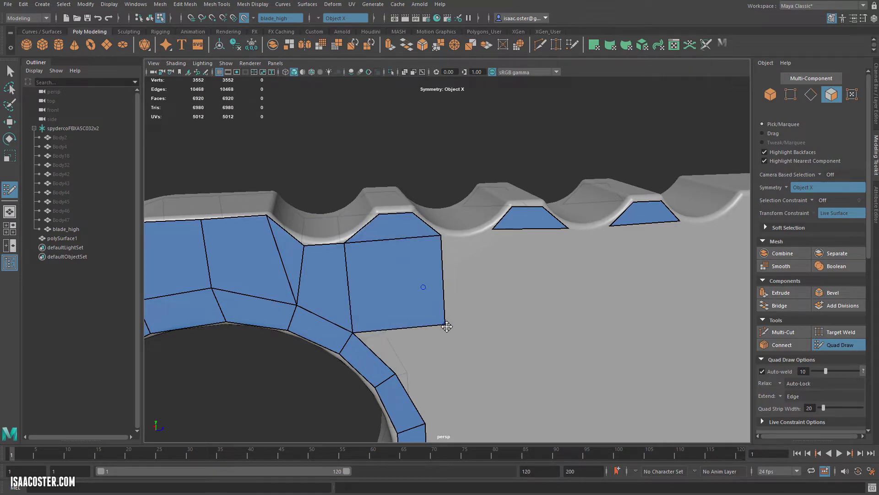
# Step: Continue the quad strip beneath the second and third notches and ridges, keeping its lower edge roughly straight
pyautogui.keyDown('alt'); pyautogui.moveTo(469, 335); pyautogui.dragTo(446, 314, button='right'); pyautogui.keyUp('alt')
pyautogui.keyDown('alt'); pyautogui.moveTo(446, 314); pyautogui.dragTo(435, 306); pyautogui.keyUp('alt')
pyautogui.keyDown('alt'); pyautogui.moveTo(436, 306); pyautogui.dragTo(382, 326, button='middle'); pyautogui.keyUp('alt')
pyautogui.keyDown('alt'); pyautogui.moveTo(383, 326); pyautogui.dragTo(420, 338, button='right'); pyautogui.keyUp('alt')
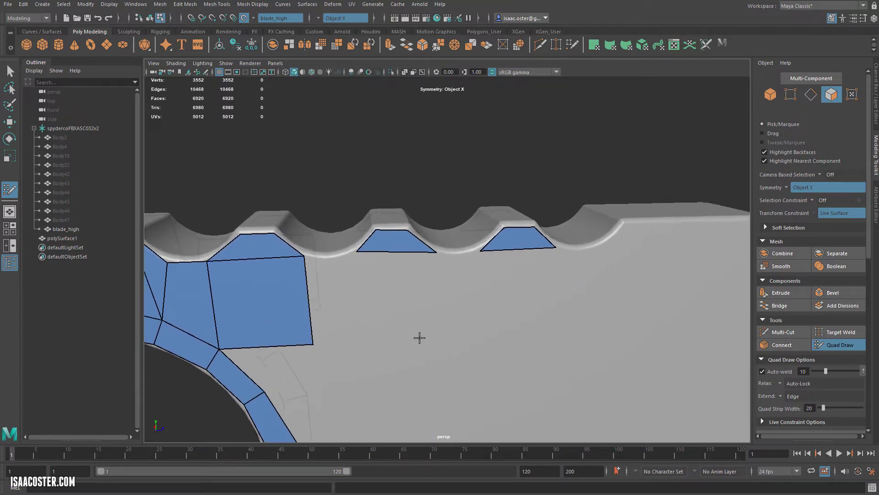
pyautogui.keyDown('alt'); pyautogui.moveTo(367, 304); pyautogui.dragTo(366, 285); pyautogui.keyUp('alt')
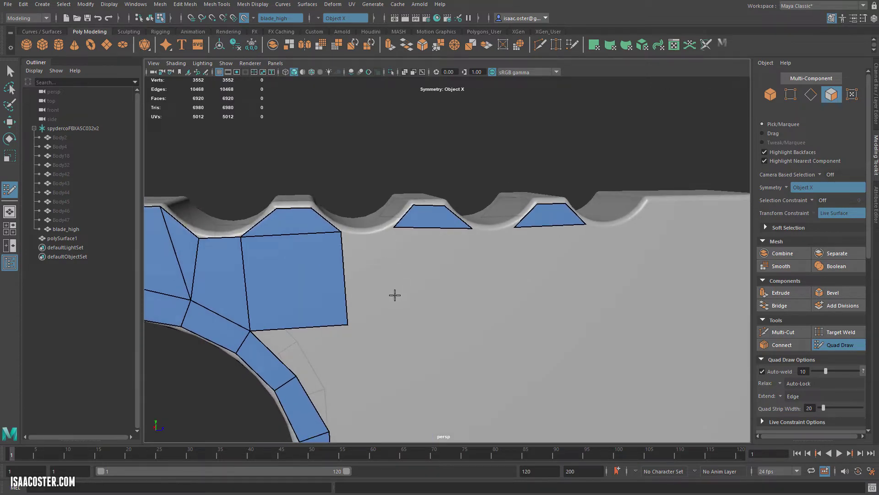
pyautogui.keyDown('shift'); pyautogui.click(375, 275); pyautogui.keyUp('shift')
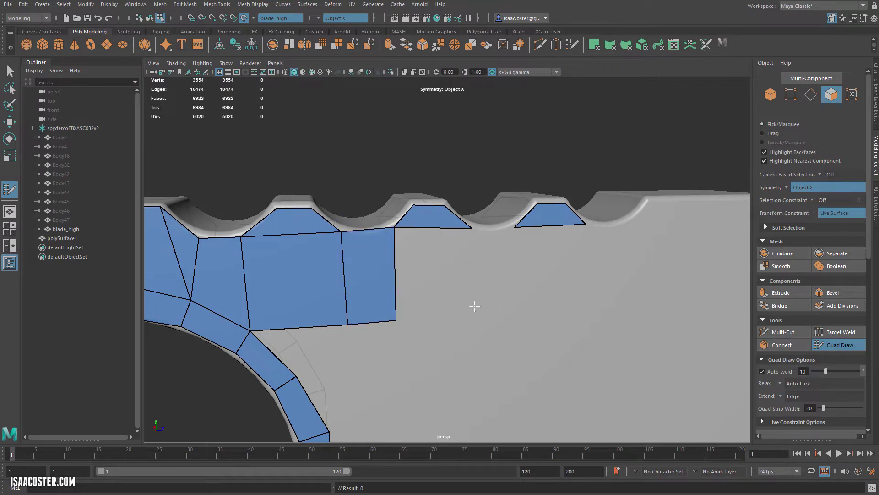
pyautogui.keyDown('shift'); pyautogui.click(439, 277); pyautogui.keyUp('shift')
pyautogui.keyDown('alt'); pyautogui.moveTo(489, 307); pyautogui.dragTo(466, 272); pyautogui.keyUp('alt')
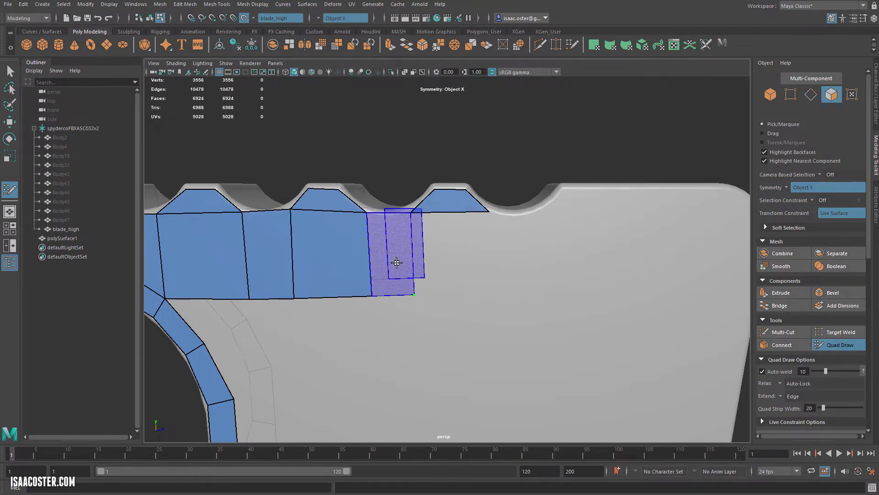
pyautogui.keyDown('shift'); pyautogui.click(398, 263); pyautogui.keyUp('shift')
pyautogui.keyDown('shift'); pyautogui.click(451, 250); pyautogui.keyUp('shift')
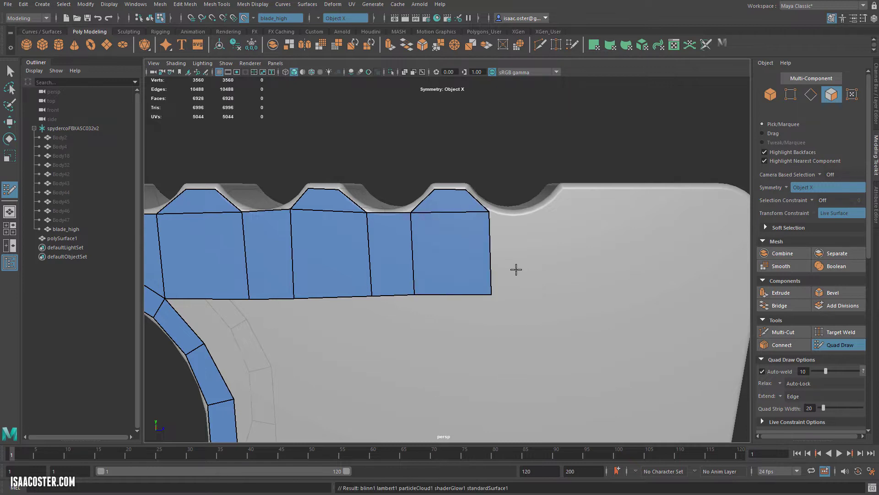
# Step: Place points on the last notch and fill two faces to end the strip at the notch's far corner
pyautogui.keyDown('alt'); pyautogui.moveTo(517, 269); pyautogui.dragTo(474, 285); pyautogui.keyUp('alt')
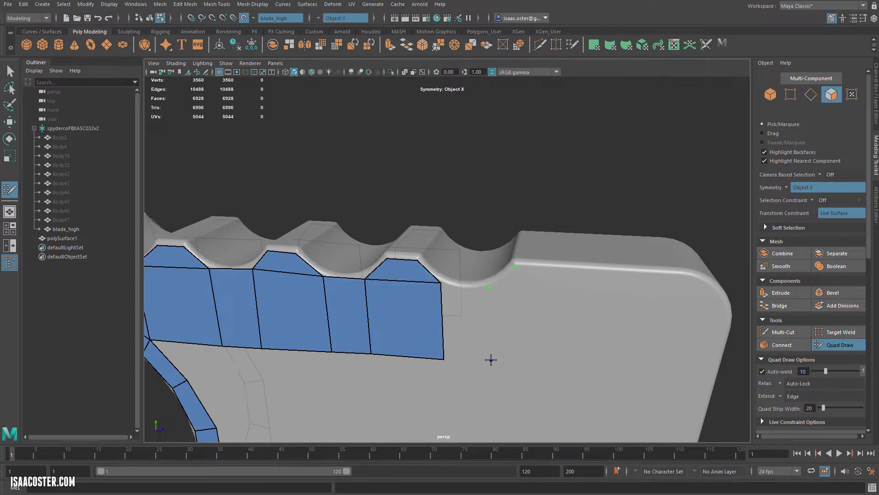
pyautogui.keyDown('shift'); pyautogui.click(474, 341); pyautogui.keyUp('shift')
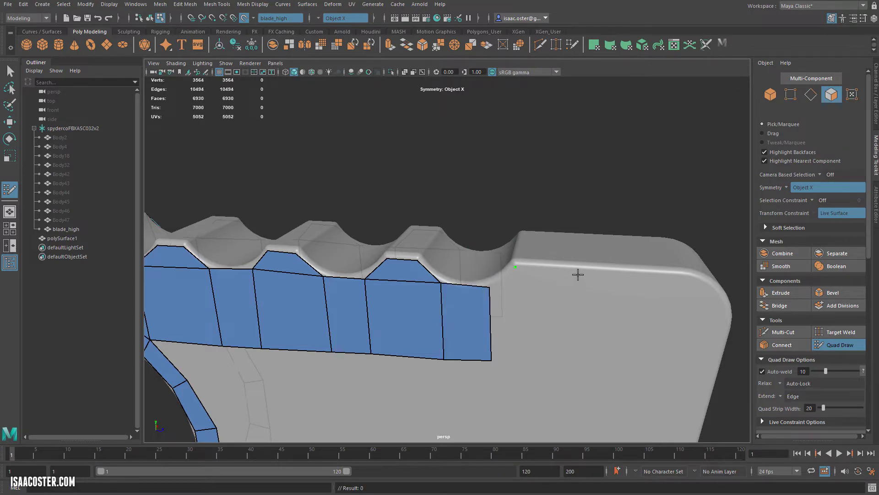
pyautogui.keyDown('shift'); pyautogui.click(524, 308); pyautogui.keyUp('shift')
# Step: Fill a quad below the tapered strip against the hole's upper-left ring and level its free lower corner
pyautogui.scroll(5, 621, 338)
pyautogui.moveTo(639, 334)
pyautogui.keyDown('alt'); pyautogui.mouseDown()
pyautogui.moveTo(436, 350)
pyautogui.moveTo(351, 332)
pyautogui.mouseUp(); pyautogui.keyUp('alt')
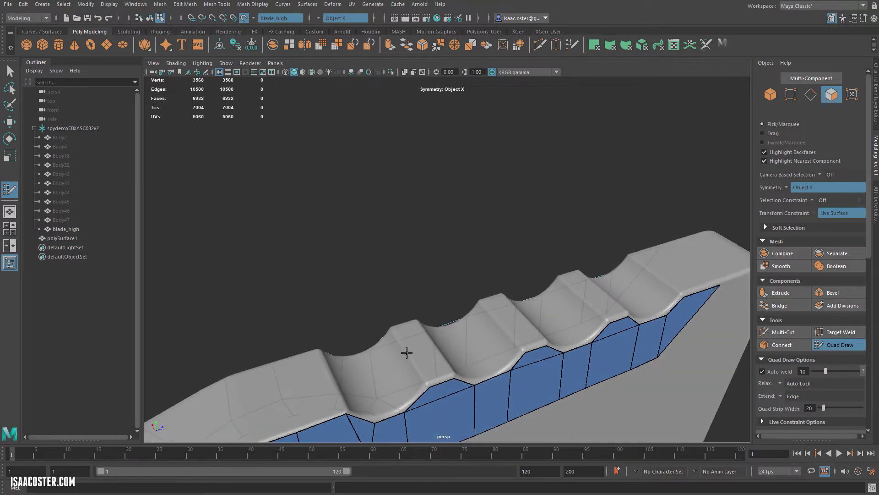
pyautogui.keyDown('alt'); pyautogui.moveTo(410, 369); pyautogui.dragTo(312, 341); pyautogui.keyUp('alt')
pyautogui.keyDown('alt'); pyautogui.moveTo(298, 342); pyautogui.dragTo(356, 304, button='middle'); pyautogui.keyUp('alt')
pyautogui.keyDown('alt'); pyautogui.moveTo(355, 304); pyautogui.dragTo(342, 285, button='right'); pyautogui.keyUp('alt')
pyautogui.keyDown('alt'); pyautogui.moveTo(342, 285); pyautogui.dragTo(349, 289); pyautogui.keyUp('alt')
pyautogui.keyDown('alt'); pyautogui.moveTo(349, 288); pyautogui.dragTo(363, 288, button='right'); pyautogui.keyUp('alt')
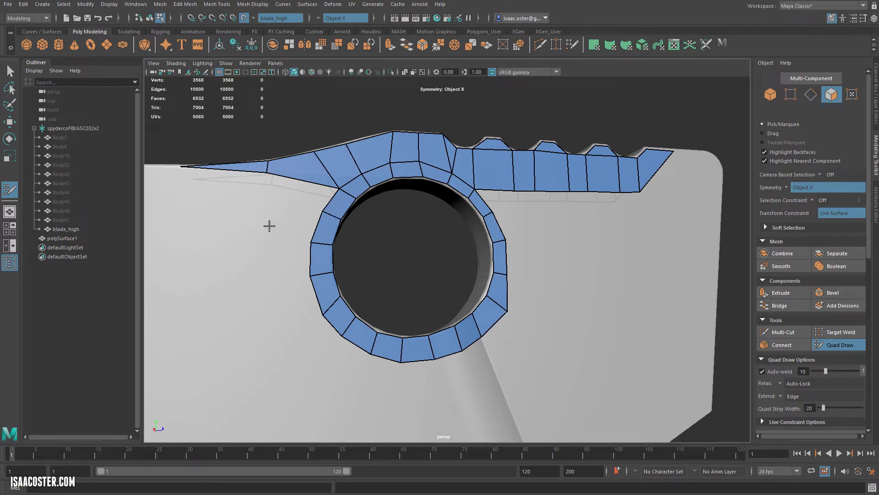
pyautogui.keyDown('shift'); pyautogui.click(277, 200); pyautogui.keyUp('shift')
pyautogui.scroll(-4, 299, 266)
pyautogui.keyDown('alt'); pyautogui.moveTo(210, 282); pyautogui.dragTo(288, 296); pyautogui.keyUp('alt')
pyautogui.scroll(4, 487, 309)
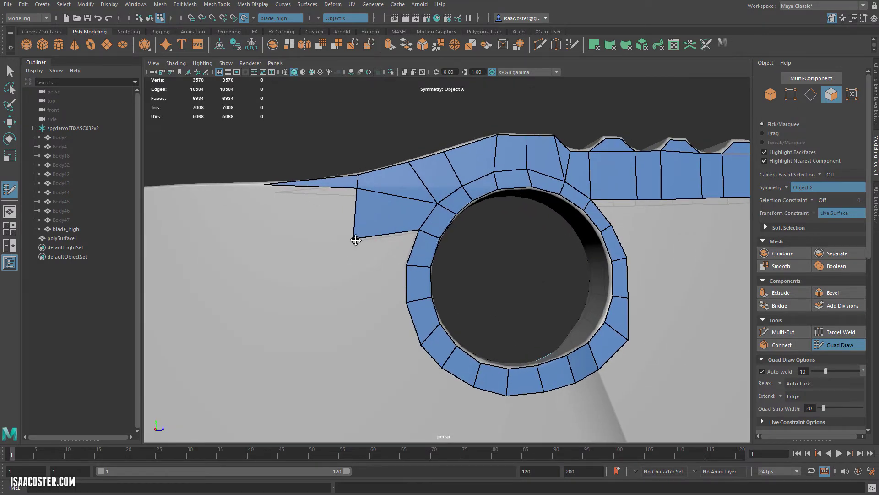
pyautogui.moveTo(355, 239); pyautogui.dragTo(360, 227)
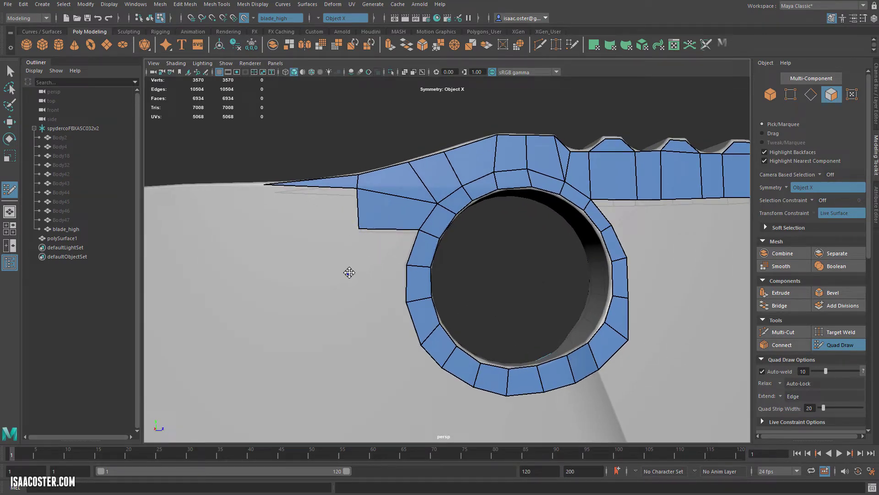
# Step: Extend the outer band down the hole's left side with a triangle welded at its outer corner and two quads
pyautogui.keyDown('shift'); pyautogui.click(385, 247); pyautogui.keyUp('shift')
pyautogui.moveTo(350, 272)
pyautogui.mouseDown()
pyautogui.moveTo(359, 230)
pyautogui.moveTo(359, 247)
pyautogui.mouseUp()
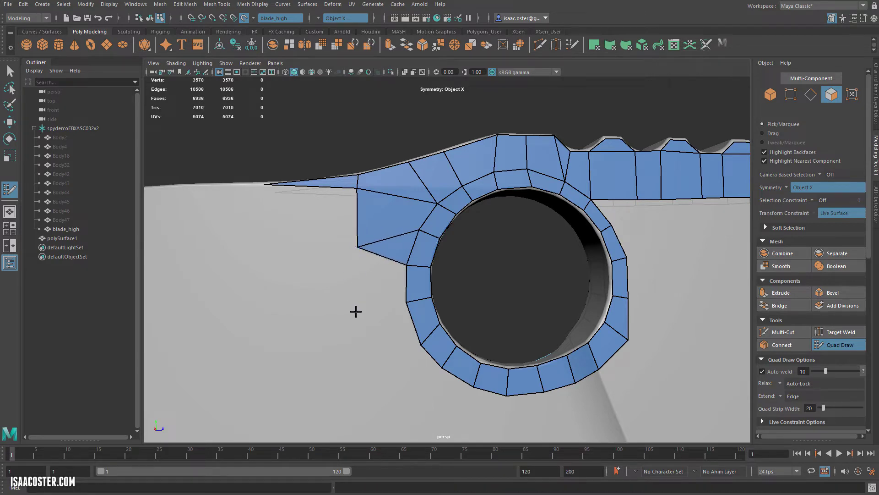
pyautogui.keyDown('shift'); pyautogui.click(373, 298); pyautogui.keyUp('shift')
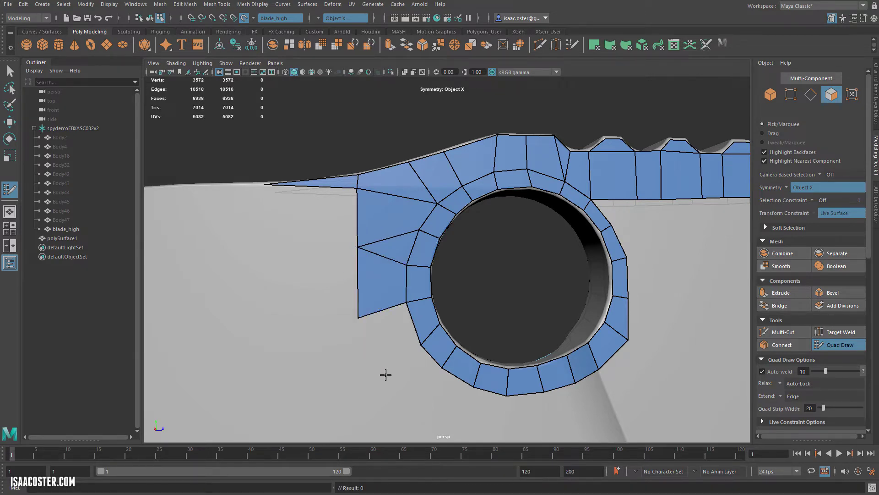
pyautogui.keyDown('shift'); pyautogui.click(387, 344); pyautogui.keyUp('shift')
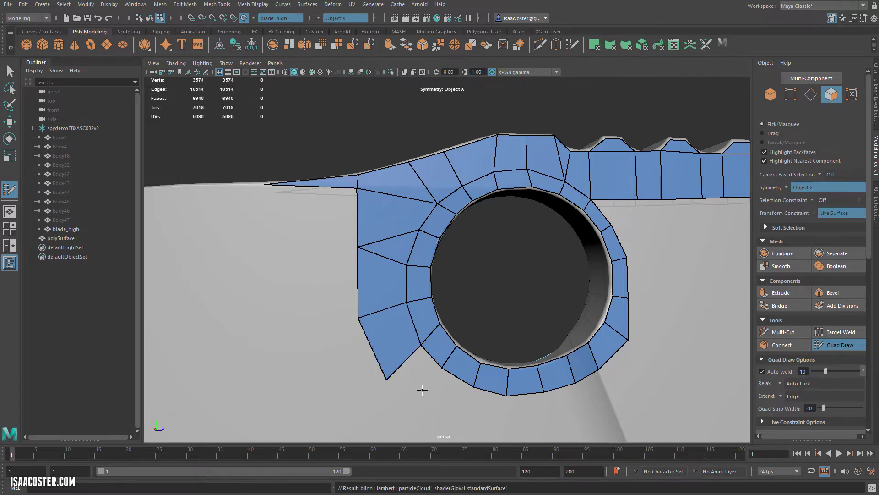
# Step: Add a face along the hole's lower-left ring and weld its free corner onto the neighbouring outer vertex, making a triangle
pyautogui.keyDown('alt'); pyautogui.moveTo(420, 389); pyautogui.dragTo(396, 371, button='middle'); pyautogui.keyUp('alt')
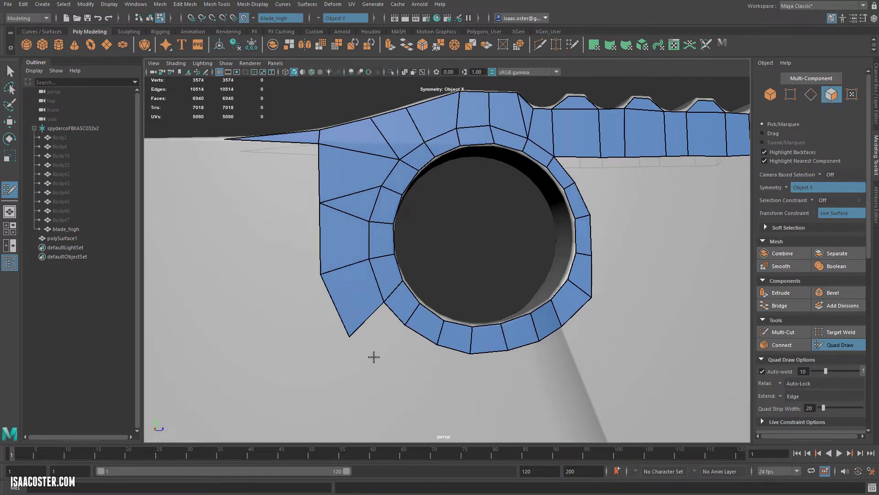
pyautogui.keyDown('shift'); pyautogui.click(372, 341); pyautogui.keyUp('shift')
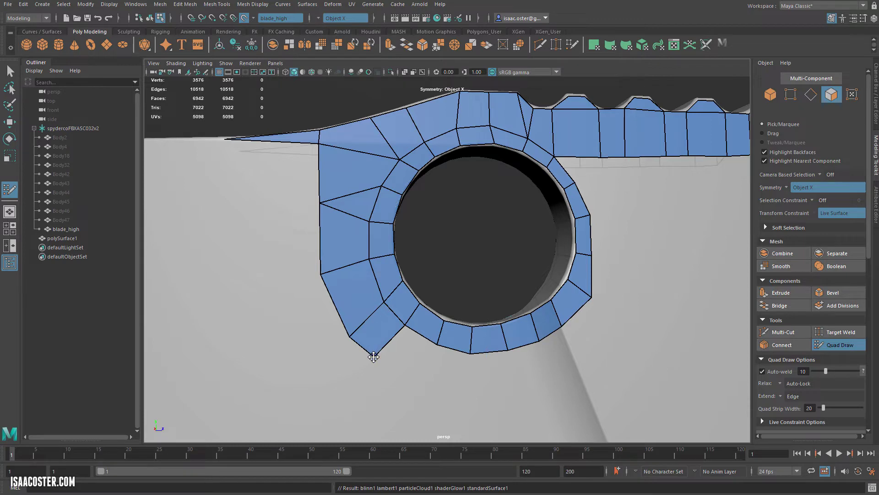
pyautogui.moveTo(373, 357)
pyautogui.mouseDown()
pyautogui.moveTo(348, 333)
pyautogui.moveTo(362, 351)
pyautogui.mouseUp()
# Step: Fill the next quad around the hole's lower-left ring, plus a triangle whose free corner is welded to that quad's outer vertex
pyautogui.keyDown('alt'); pyautogui.moveTo(367, 356); pyautogui.dragTo(394, 365, button='middle'); pyautogui.keyUp('alt')
pyautogui.click(397, 365)
pyautogui.keyDown('shift'); pyautogui.click(385, 337); pyautogui.keyUp('shift')
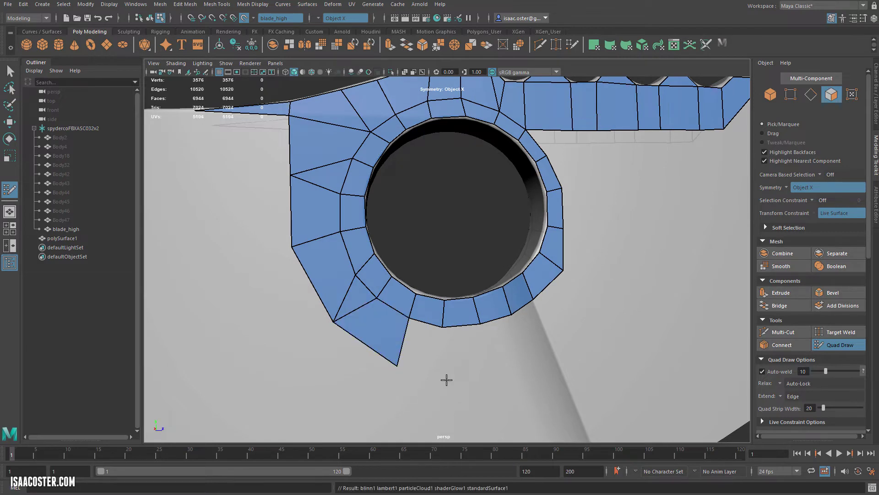
pyautogui.click(443, 374)
pyautogui.keyDown('shift'); pyautogui.click(432, 361); pyautogui.keyUp('shift')
pyautogui.moveTo(439, 373)
pyautogui.mouseDown()
pyautogui.moveTo(398, 368)
pyautogui.moveTo(417, 371)
pyautogui.mouseUp()
# Step: Fill three quads below the hole to carry the outer band across the groove to its far edge
pyautogui.keyDown('alt'); pyautogui.moveTo(468, 370); pyautogui.dragTo(425, 372, button='middle'); pyautogui.keyUp('alt')
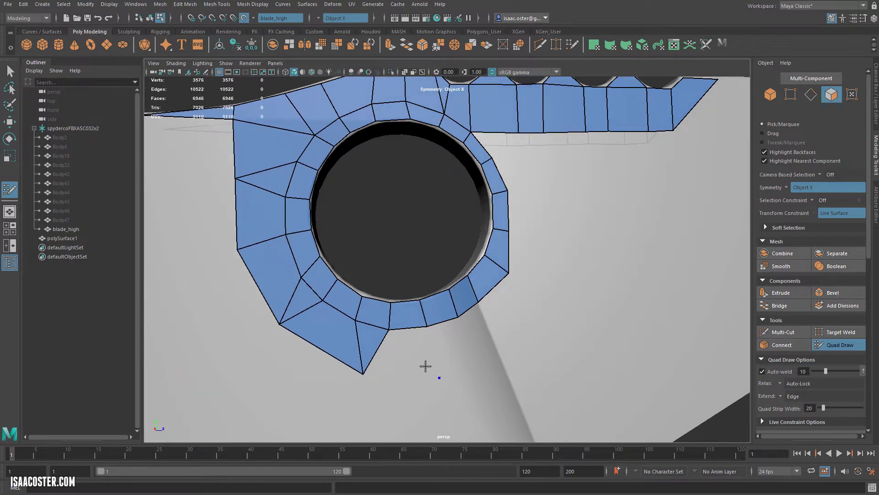
pyautogui.keyDown('shift'); pyautogui.click(458, 365); pyautogui.keyUp('shift')
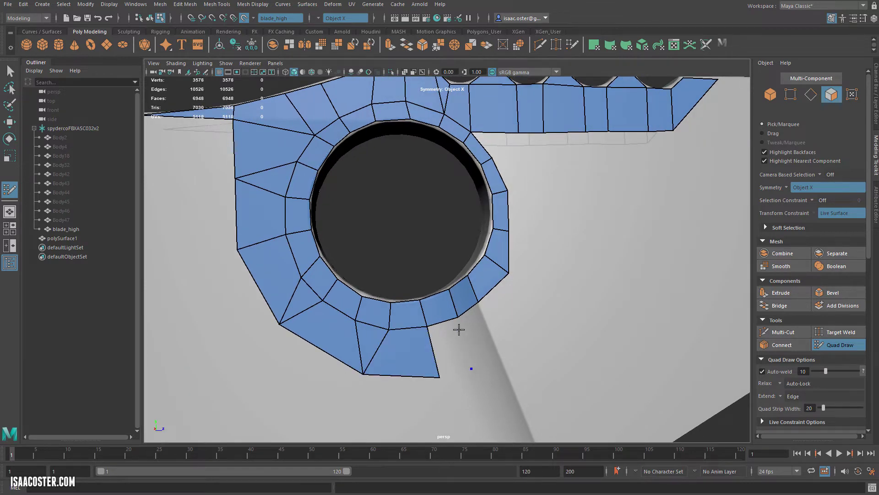
pyautogui.keyDown('shift'); pyautogui.click(451, 354); pyautogui.keyUp('shift')
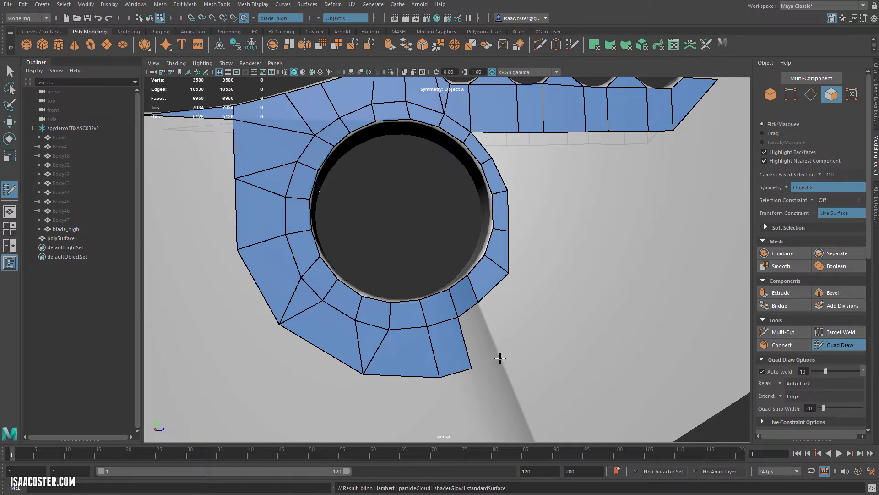
pyautogui.click(499, 359)
pyautogui.keyDown('shift'); pyautogui.click(486, 345); pyautogui.keyUp('shift')
# Step: Reposition the inner and outer vertices where the band meets the groove, and adjust the outer vertex below the hole
pyautogui.keyDown('alt'); pyautogui.moveTo(476, 366); pyautogui.dragTo(447, 374, button='middle'); pyautogui.keyUp('alt')
pyautogui.keyDown('alt'); pyautogui.moveTo(448, 374); pyautogui.dragTo(467, 360); pyautogui.keyUp('alt')
pyautogui.keyDown('alt'); pyautogui.moveTo(467, 360); pyautogui.dragTo(471, 357, button='middle'); pyautogui.keyUp('alt')
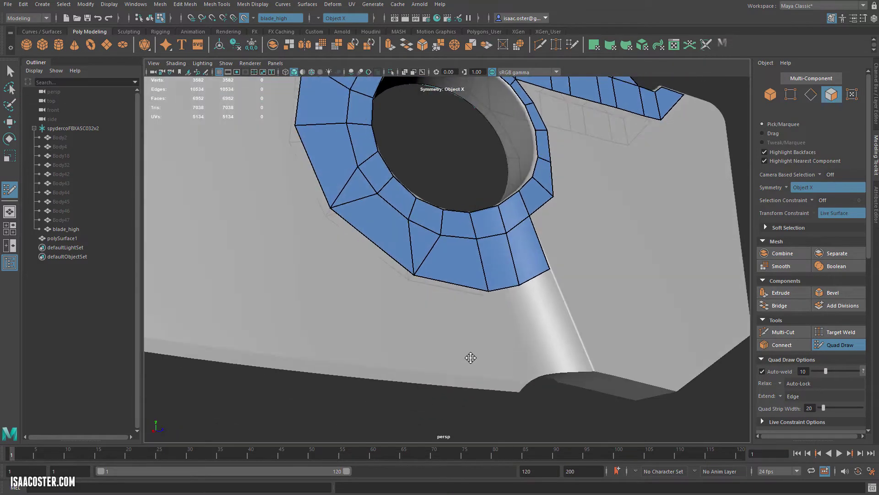
pyautogui.moveTo(471, 358)
pyautogui.keyDown('alt'); pyautogui.mouseDown()
pyautogui.moveTo(462, 347)
pyautogui.moveTo(457, 359)
pyautogui.mouseUp(); pyautogui.keyUp('alt')
pyautogui.moveTo(500, 295)
pyautogui.keyDown('alt'); pyautogui.mouseDown()
pyautogui.moveTo(485, 306)
pyautogui.moveTo(498, 285)
pyautogui.mouseUp(); pyautogui.keyUp('alt')
pyautogui.keyDown('alt'); pyautogui.moveTo(430, 328); pyautogui.dragTo(427, 332); pyautogui.keyUp('alt')
pyautogui.moveTo(384, 355); pyautogui.dragTo(395, 351)
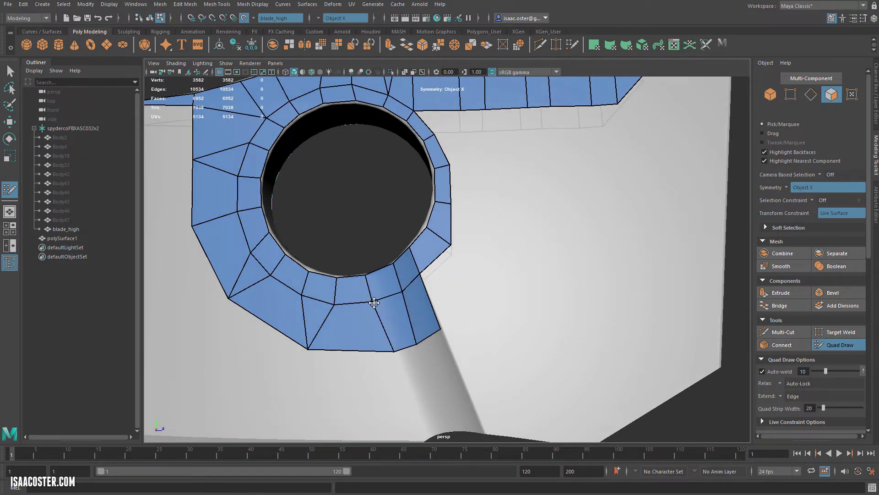
pyautogui.moveTo(375, 303); pyautogui.dragTo(380, 301)
pyautogui.moveTo(394, 351); pyautogui.dragTo(357, 358)
pyautogui.moveTo(328, 413); pyautogui.dragTo(334, 415)
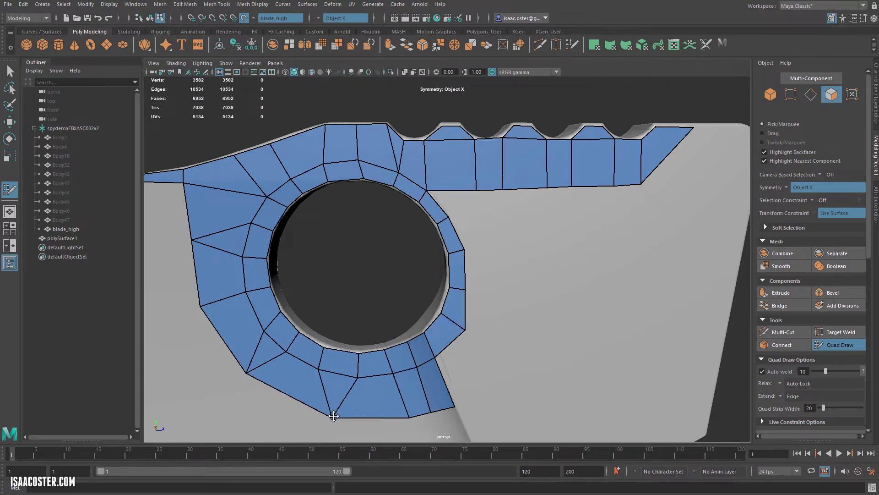
# Step: Nudge the three outer vertices on the band's lower-left curve slightly to even out its outline
pyautogui.keyDown('alt'); pyautogui.moveTo(308, 360); pyautogui.dragTo(442, 355); pyautogui.keyUp('alt')
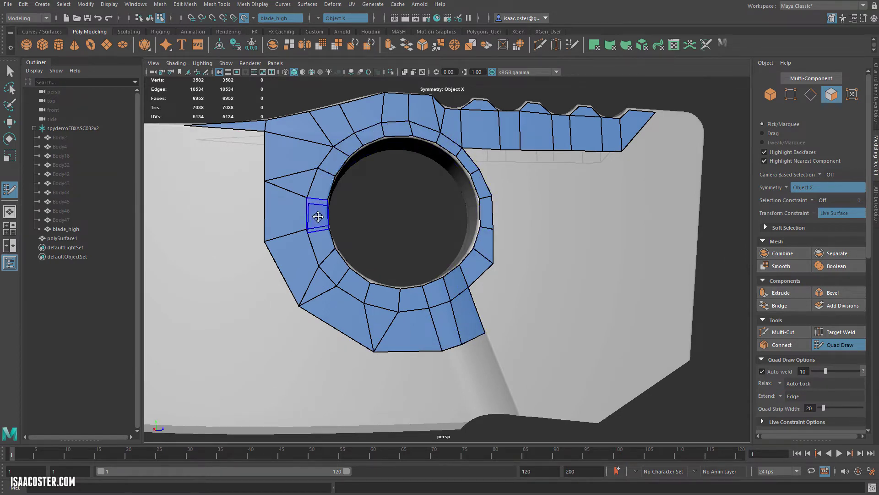
pyautogui.keyDown('alt'); pyautogui.moveTo(392, 235); pyautogui.dragTo(403, 245); pyautogui.keyUp('alt')
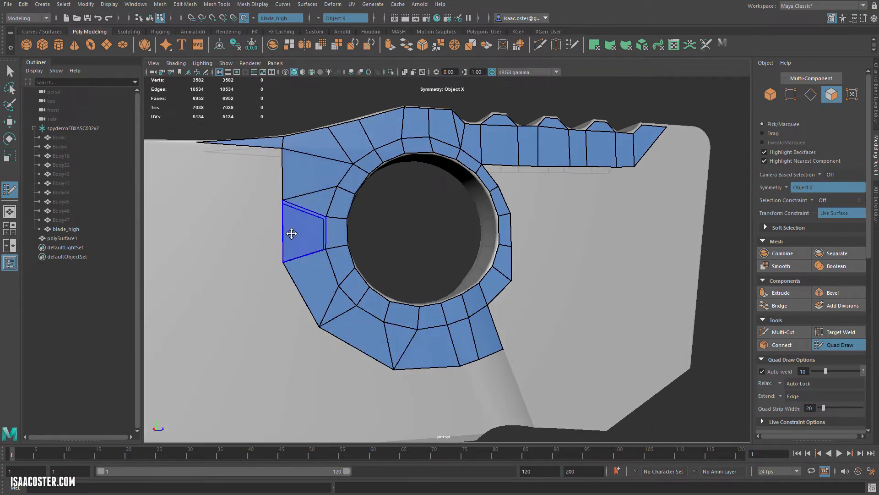
pyautogui.moveTo(283, 262); pyautogui.dragTo(283, 258)
pyautogui.moveTo(320, 326); pyautogui.dragTo(317, 323)
pyautogui.moveTo(392, 365); pyautogui.dragTo(393, 363)
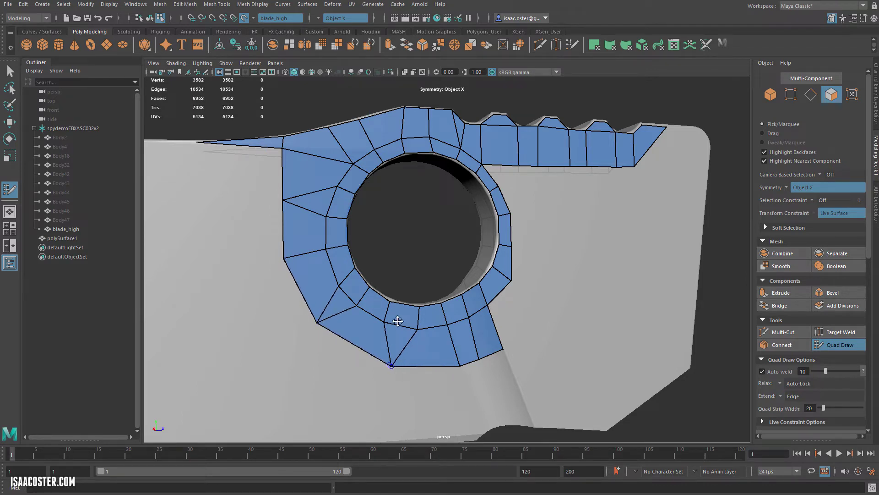
# Step: Nudge the ring vertex below the hole, and fill a quad and a triangle on the band's tip side with their shared outer corner adjusted
pyautogui.moveTo(387, 320); pyautogui.dragTo(385, 321)
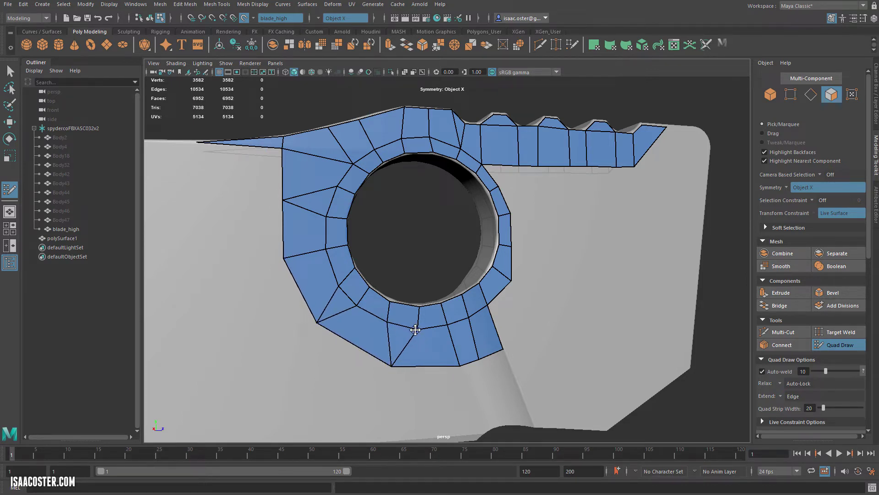
pyautogui.moveTo(410, 353)
pyautogui.keyDown('alt'); pyautogui.mouseDown()
pyautogui.moveTo(284, 305)
pyautogui.moveTo(383, 300)
pyautogui.moveTo(393, 258)
pyautogui.mouseUp(); pyautogui.keyUp('alt')
pyautogui.keyDown('shift'); pyautogui.click(345, 278); pyautogui.keyUp('shift')
pyautogui.moveTo(377, 323)
pyautogui.keyDown('alt'); pyautogui.mouseDown()
pyautogui.moveTo(359, 356)
pyautogui.moveTo(377, 362)
pyautogui.mouseUp(); pyautogui.keyUp('alt')
pyautogui.moveTo(358, 301)
pyautogui.mouseDown()
pyautogui.moveTo(346, 239)
pyautogui.moveTo(355, 297)
pyautogui.moveTo(370, 312)
pyautogui.moveTo(348, 326)
pyautogui.mouseUp()
pyautogui.moveTo(387, 261); pyautogui.dragTo(391, 269)
pyautogui.moveTo(320, 323); pyautogui.dragTo(319, 321)
pyautogui.keyDown('alt'); pyautogui.moveTo(334, 315); pyautogui.dragTo(332, 314, button='middle'); pyautogui.keyUp('alt')
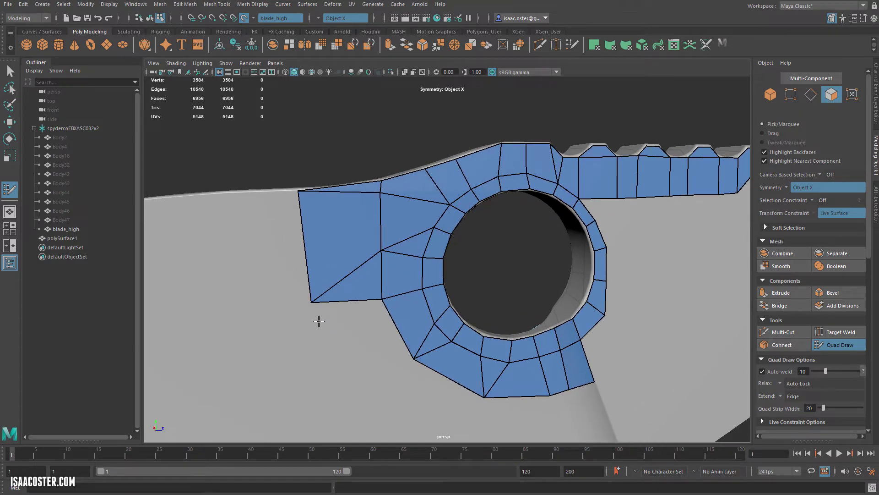
# Step: Fill a quad on the band's lower tip-side edge and pull its outer corner down toward the blade's cutting edge
pyautogui.keyDown('shift'); pyautogui.click(359, 359); pyautogui.keyUp('shift')
pyautogui.moveTo(356, 372); pyautogui.dragTo(314, 303)
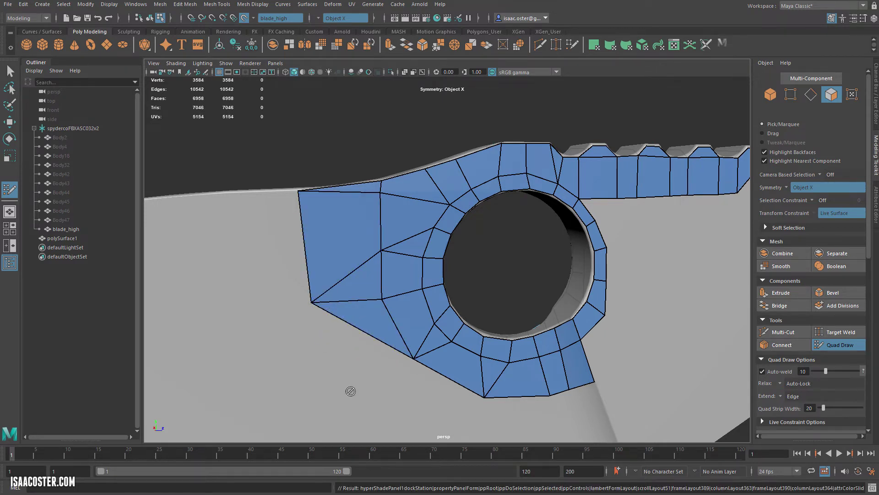
pyautogui.hotkey('ctrl', 'z')
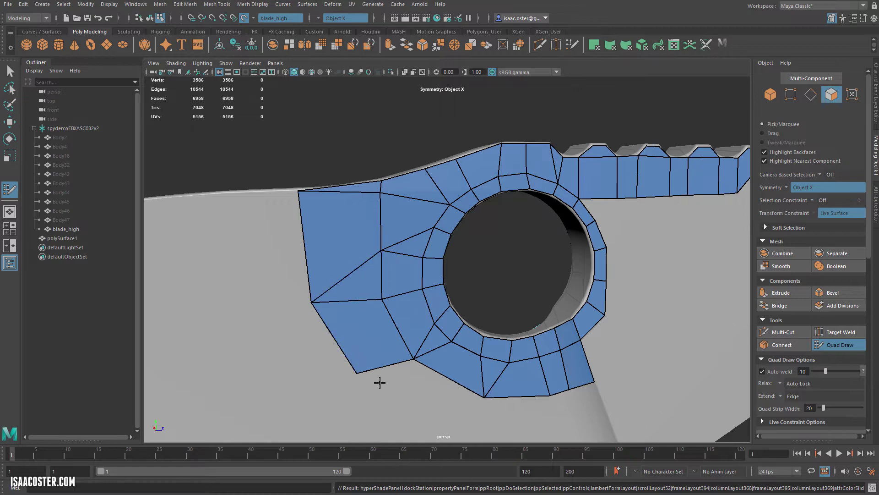
pyautogui.keyDown('alt'); pyautogui.moveTo(374, 377); pyautogui.dragTo(377, 348, button='middle'); pyautogui.keyUp('alt')
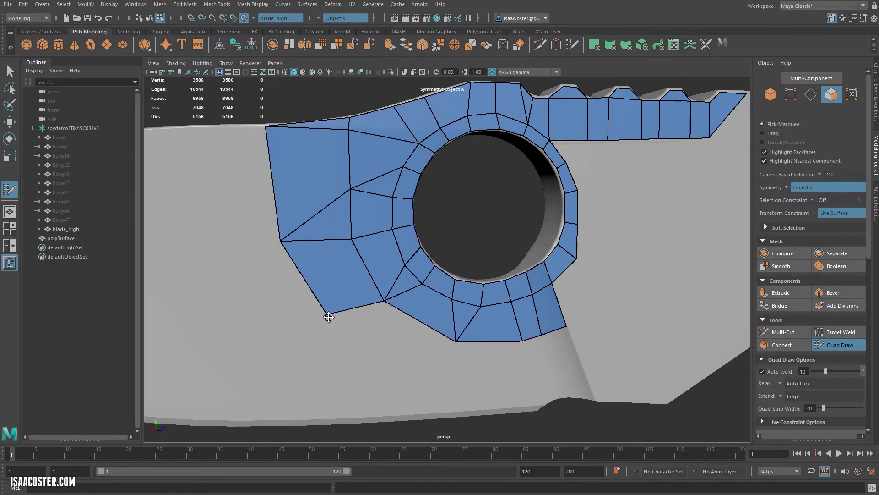
pyautogui.moveTo(328, 316); pyautogui.dragTo(341, 340)
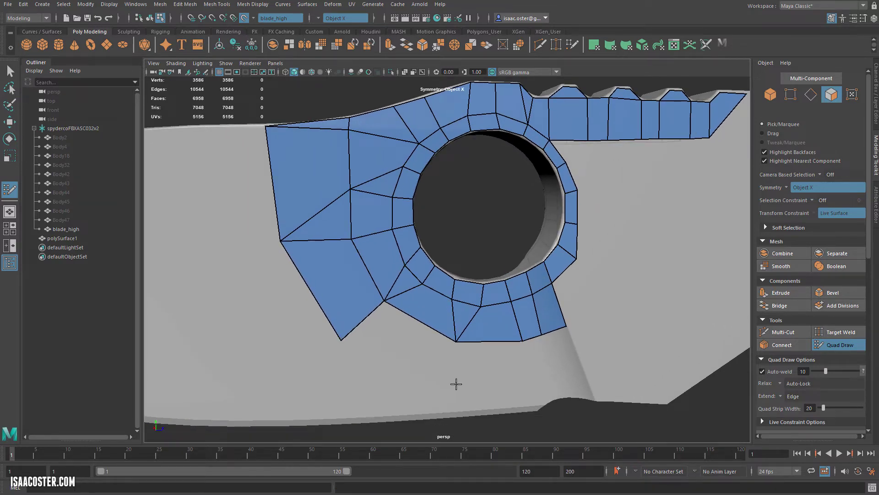
# Step: Fill two more quads below the band up to the groove, moving their shared outer corner slightly closer to the cutting edge
pyautogui.keyDown('shift'); pyautogui.click(399, 352); pyautogui.keyUp('shift')
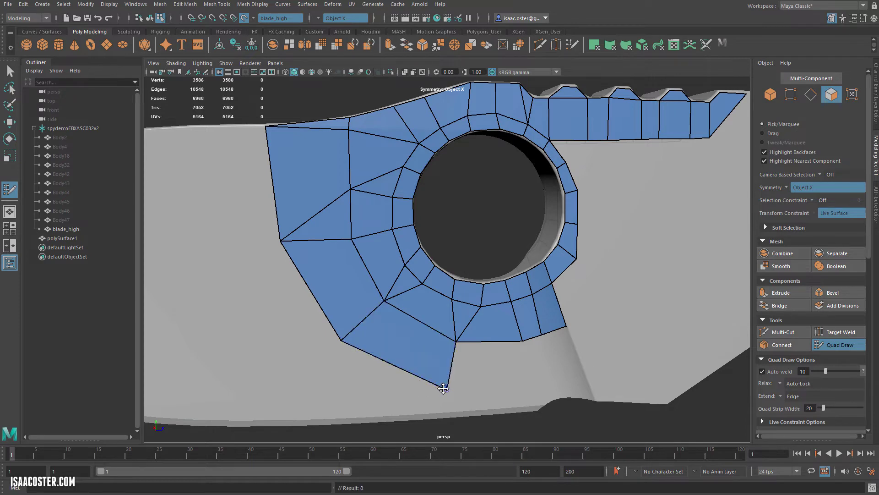
pyautogui.moveTo(443, 389); pyautogui.dragTo(445, 395)
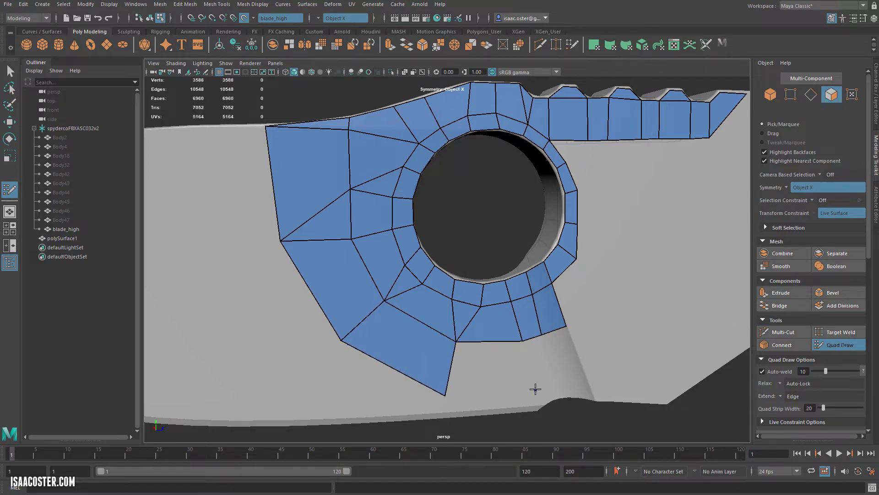
pyautogui.keyDown('shift'); pyautogui.click(488, 380); pyautogui.keyUp('shift')
# Step: Fill two quads across the groove below the hole and adjust the vertex on the groove's far edge
pyautogui.keyDown('alt'); pyautogui.moveTo(531, 373); pyautogui.dragTo(547, 325, button='middle'); pyautogui.keyUp('alt')
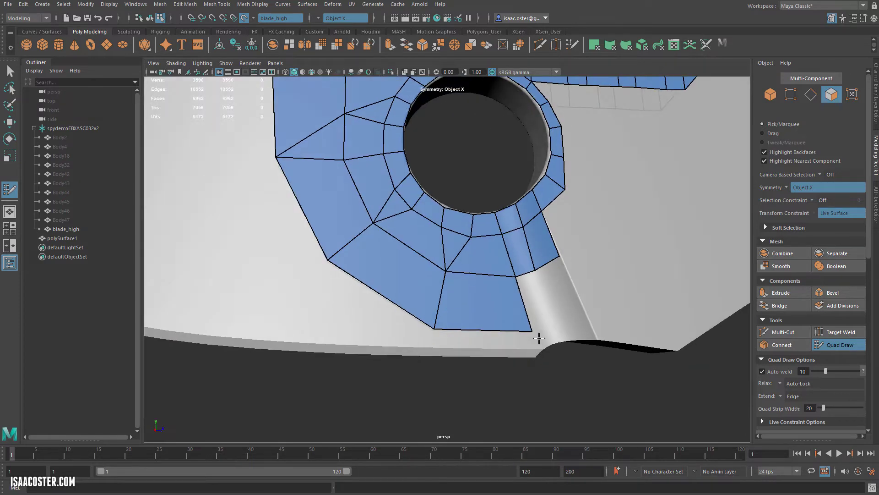
pyautogui.keyDown('shift'); pyautogui.click(563, 301); pyautogui.keyUp('shift')
pyautogui.keyDown('shift'); pyautogui.click(571, 298); pyautogui.keyUp('shift')
pyautogui.scroll(2, 572, 330)
pyautogui.keyDown('alt'); pyautogui.moveTo(569, 336); pyautogui.dragTo(471, 331, button='middle'); pyautogui.keyUp('alt')
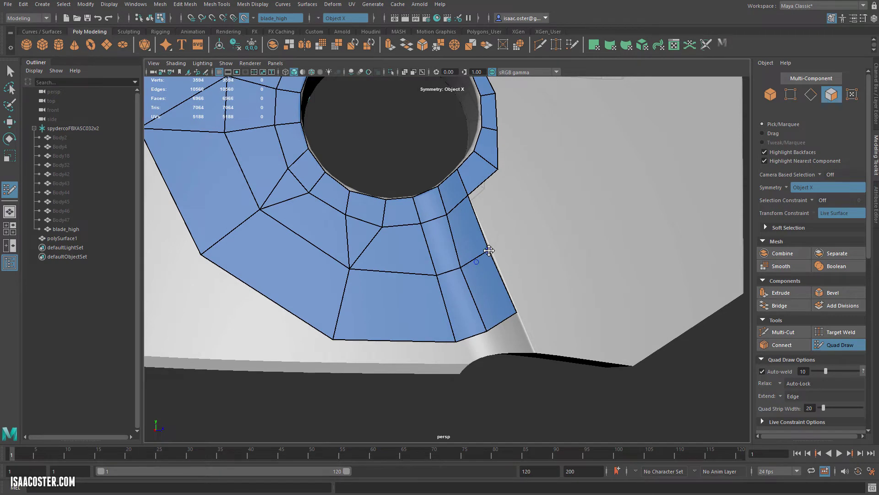
pyautogui.moveTo(489, 250); pyautogui.dragTo(464, 268)
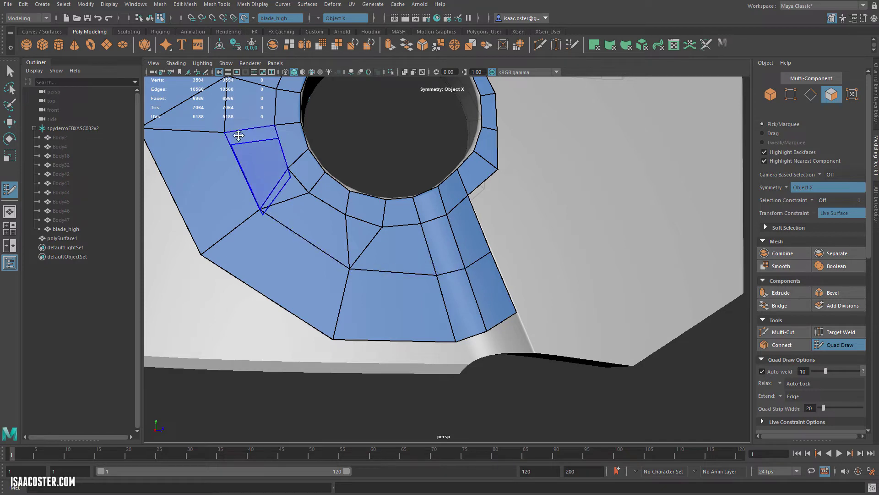
# Step: Pull the vertices at the groove's end and the neighbouring outer corner down onto the blade's lower edge
pyautogui.moveTo(419, 290)
pyautogui.keyDown('alt'); pyautogui.mouseDown()
pyautogui.moveTo(397, 283)
pyautogui.moveTo(481, 320)
pyautogui.moveTo(483, 359)
pyautogui.moveTo(491, 357)
pyautogui.mouseUp(); pyautogui.keyUp('alt')
pyautogui.keyDown('alt'); pyautogui.moveTo(397, 254); pyautogui.dragTo(449, 290, button='middle'); pyautogui.keyUp('alt')
pyautogui.scroll(-2, 345, 204)
pyautogui.keyDown('alt'); pyautogui.moveTo(345, 205); pyautogui.dragTo(381, 261, button='middle'); pyautogui.keyUp('alt')
pyautogui.scroll(2, 372, 247)
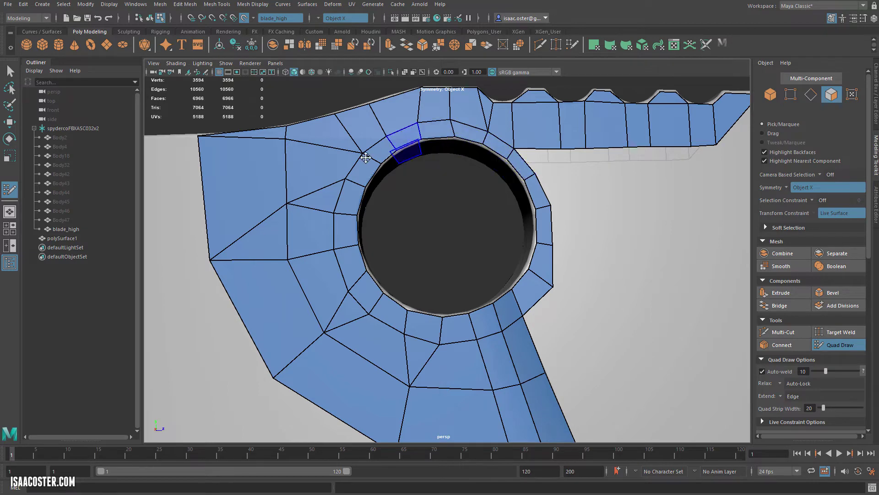
pyautogui.keyDown('alt'); pyautogui.moveTo(454, 354); pyautogui.dragTo(388, 270, button='middle'); pyautogui.keyUp('alt')
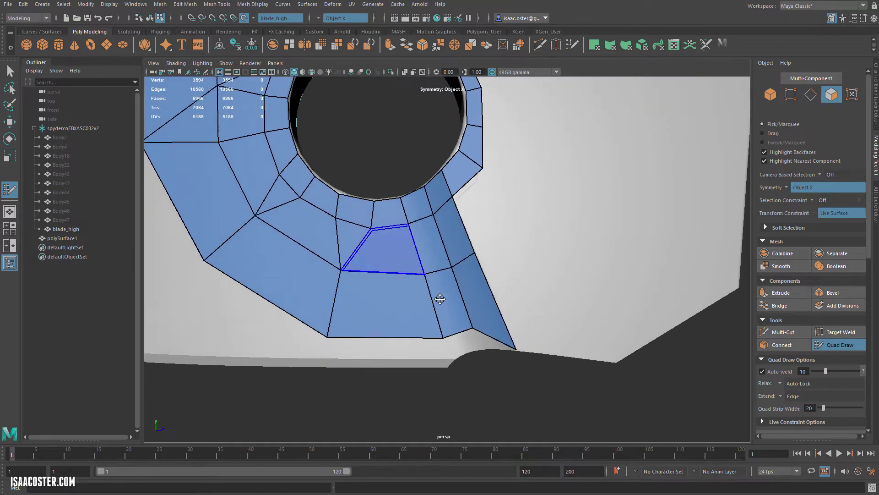
pyautogui.scroll(-2, 440, 298)
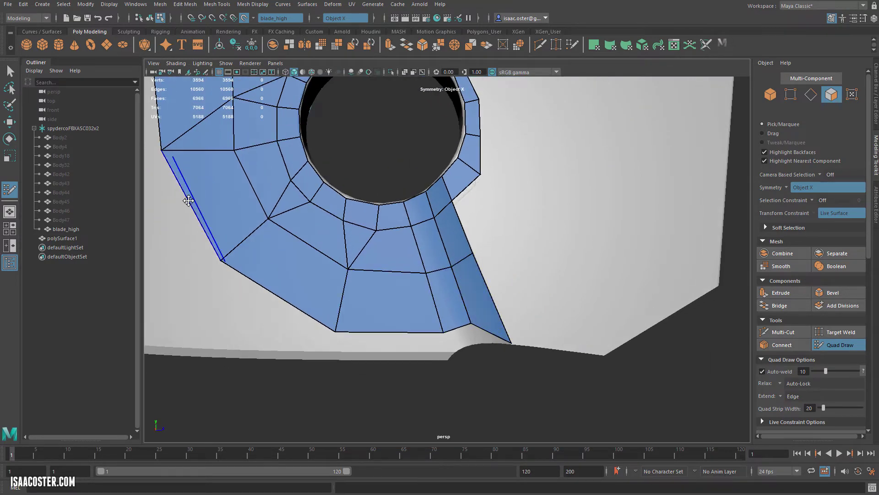
pyautogui.scroll(1, 475, 315)
pyautogui.scroll(1, 477, 320)
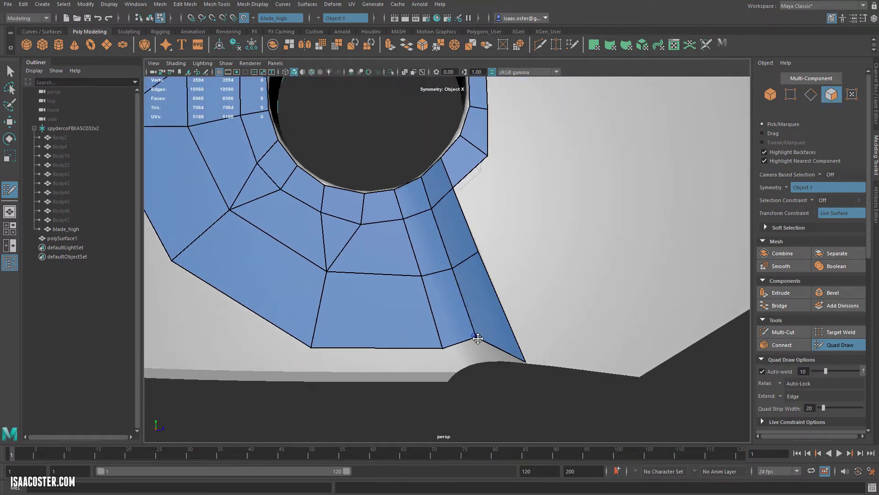
pyautogui.moveTo(478, 339)
pyautogui.mouseDown()
pyautogui.moveTo(485, 361)
pyautogui.moveTo(454, 371)
pyautogui.mouseUp()
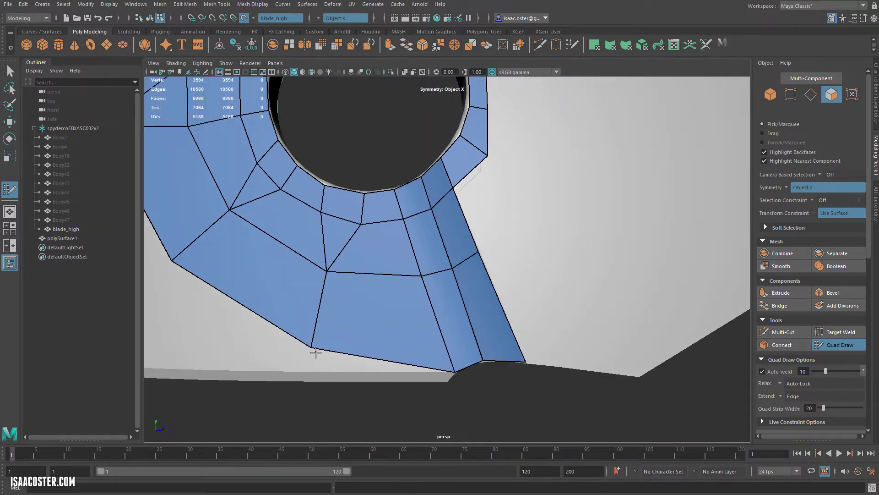
pyautogui.moveTo(316, 353); pyautogui.dragTo(320, 369)
# Step: Fill a face along the lower edge and weld its free corner to the band's outer vertex to form a triangle
pyautogui.keyDown('alt'); pyautogui.moveTo(320, 369); pyautogui.dragTo(494, 351, button='middle'); pyautogui.keyUp('alt')
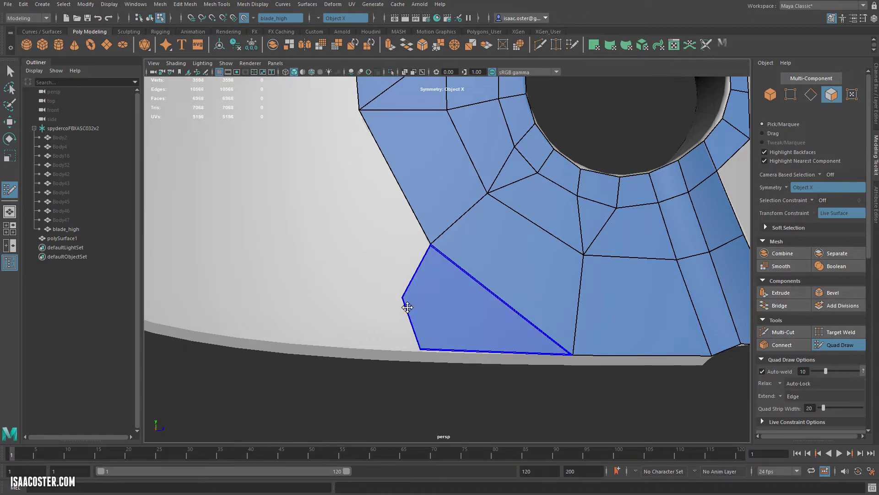
pyautogui.keyDown('shift'); pyautogui.click(404, 299); pyautogui.keyUp('shift')
pyautogui.moveTo(404, 298)
pyautogui.mouseDown()
pyautogui.moveTo(431, 252)
pyautogui.moveTo(389, 240)
pyautogui.mouseUp()
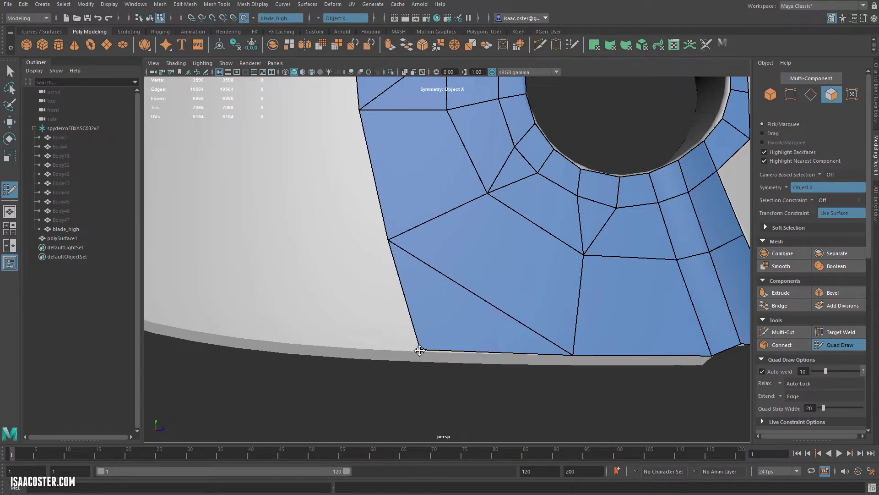
# Step: Fill a column of three quads on the tip side of the mesh, from the lower edge up to the spine
pyautogui.keyDown('alt'); pyautogui.moveTo(414, 350); pyautogui.dragTo(350, 304, button='right'); pyautogui.keyUp('alt')
pyautogui.keyDown('alt'); pyautogui.moveTo(351, 304); pyautogui.dragTo(301, 331, button='middle'); pyautogui.keyUp('alt')
pyautogui.keyDown('alt'); pyautogui.moveTo(308, 328); pyautogui.dragTo(345, 338, button='right'); pyautogui.keyUp('alt')
pyautogui.keyDown('alt'); pyautogui.moveTo(349, 338); pyautogui.dragTo(437, 331, button='middle'); pyautogui.keyUp('alt')
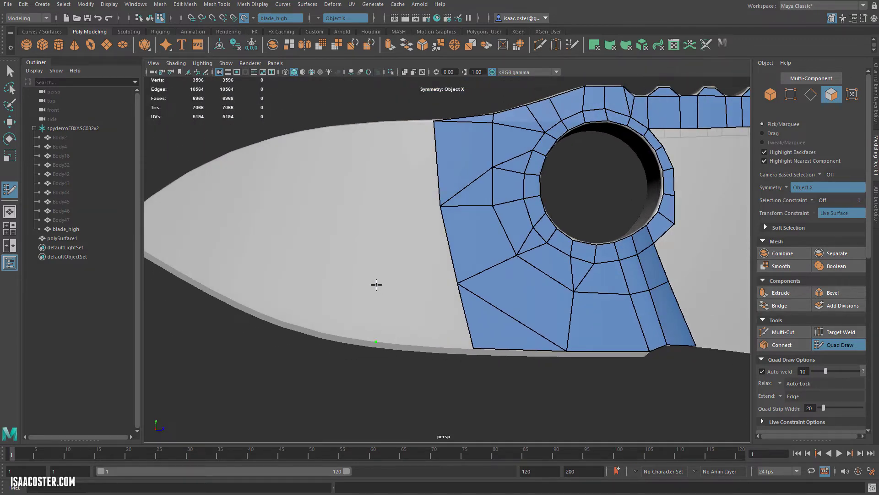
pyautogui.keyDown('shift'); pyautogui.click(426, 316); pyautogui.keyUp('shift')
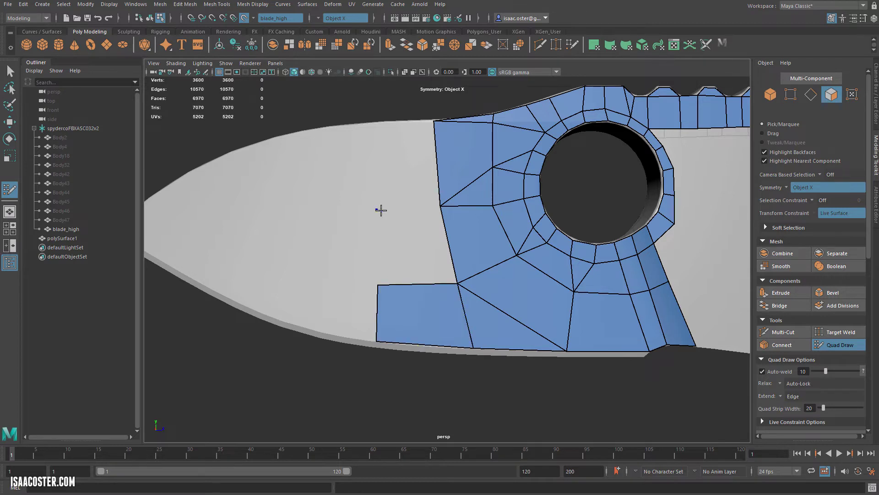
pyautogui.keyDown('shift'); pyautogui.click(411, 185); pyautogui.keyUp('shift')
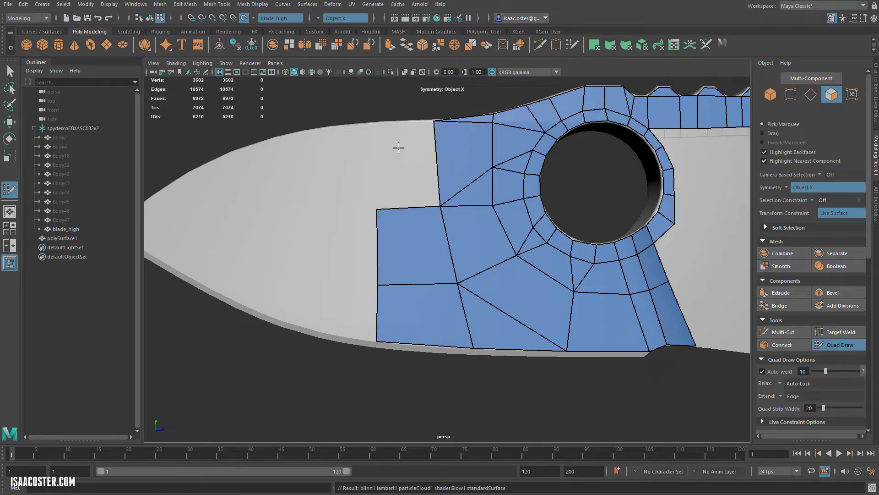
pyautogui.click(369, 125)
pyautogui.keyDown('shift'); pyautogui.click(406, 168); pyautogui.keyUp('shift')
# Step: Reposition the vertices along the column's open tip-side edge into a straight line between the spine and the lower edge
pyautogui.keyDown('alt'); pyautogui.moveTo(408, 180); pyautogui.dragTo(427, 216); pyautogui.keyUp('alt')
pyautogui.keyDown('alt'); pyautogui.moveTo(437, 225); pyautogui.dragTo(500, 240, button='right'); pyautogui.keyUp('alt')
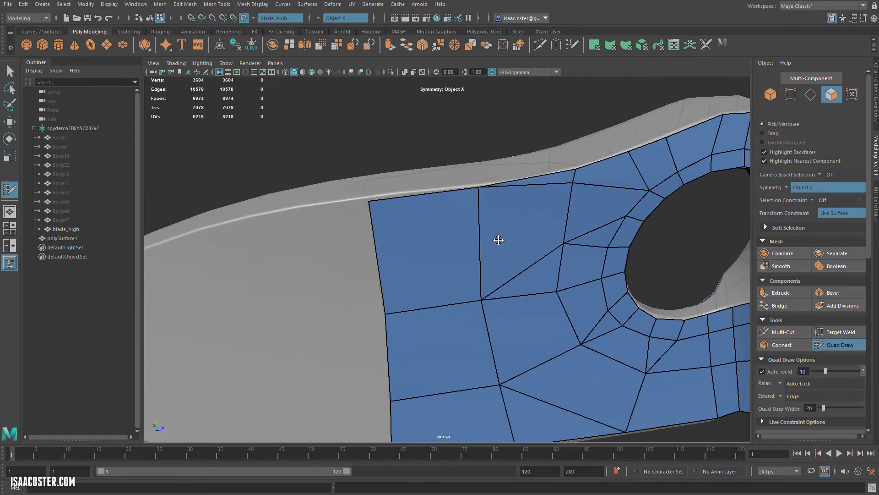
pyautogui.moveTo(371, 199); pyautogui.dragTo(373, 195)
pyautogui.keyDown('alt'); pyautogui.moveTo(494, 222); pyautogui.dragTo(436, 157, button='middle'); pyautogui.keyUp('alt')
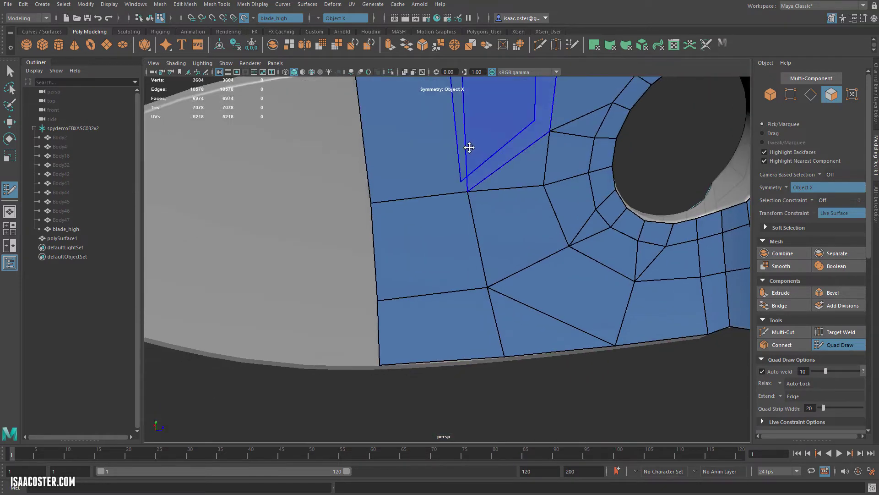
pyautogui.moveTo(363, 183); pyautogui.dragTo(360, 171)
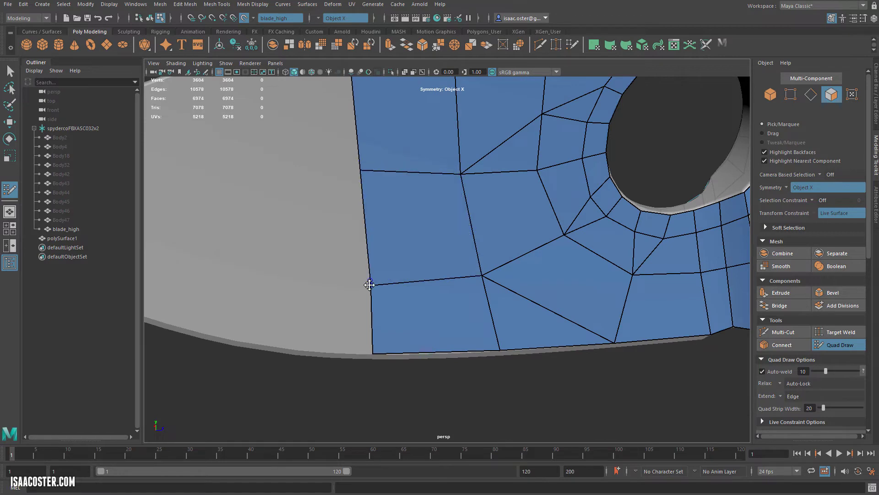
pyautogui.moveTo(371, 285); pyautogui.dragTo(366, 273)
pyautogui.moveTo(483, 275)
pyautogui.mouseDown()
pyautogui.moveTo(476, 265)
pyautogui.moveTo(475, 306)
pyautogui.moveTo(458, 304)
pyautogui.mouseUp()
pyautogui.moveTo(369, 295); pyautogui.dragTo(381, 299)
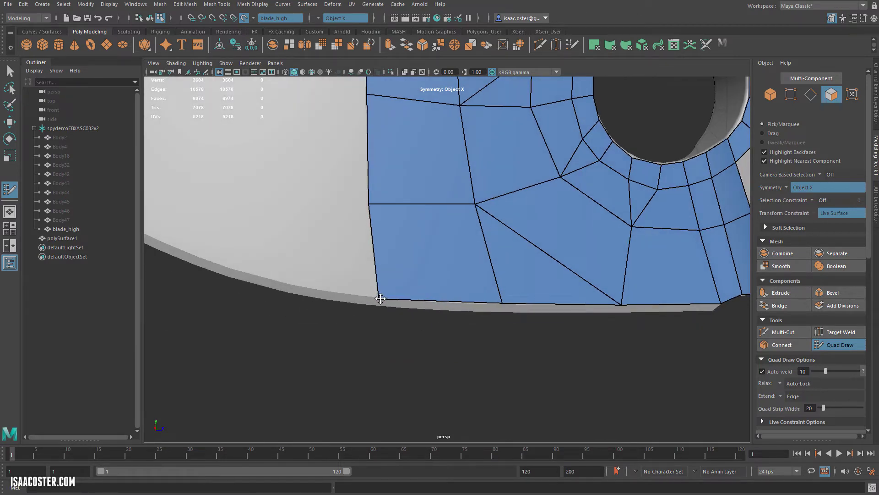
pyautogui.moveTo(372, 204); pyautogui.dragTo(379, 203)
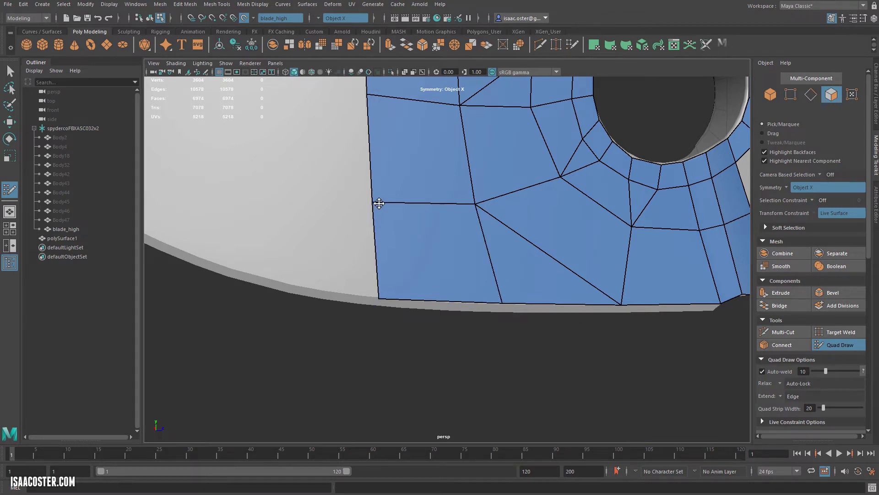
pyautogui.keyDown('alt'); pyautogui.moveTo(379, 203); pyautogui.dragTo(354, 211, button='right'); pyautogui.keyUp('alt')
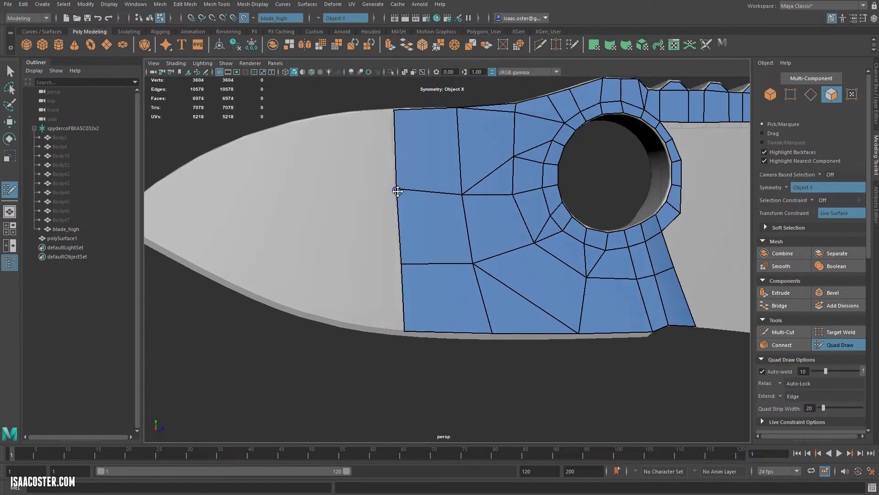
pyautogui.moveTo(397, 190); pyautogui.dragTo(400, 197)
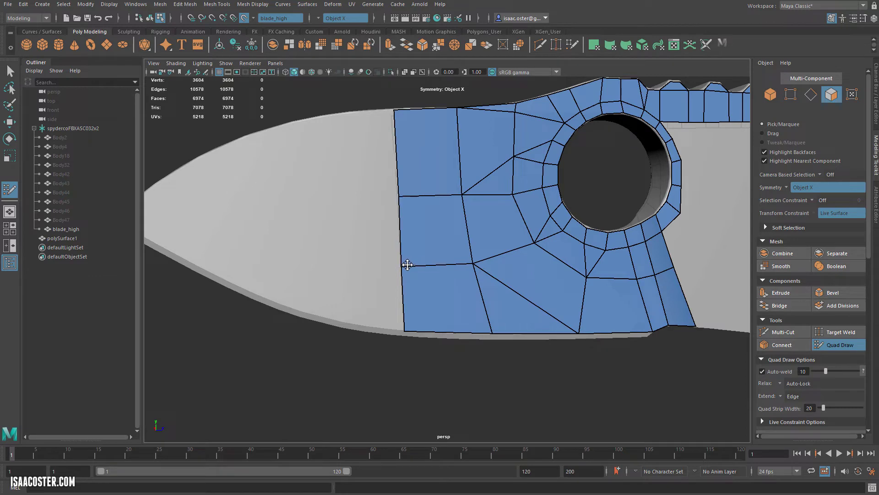
# Step: Fill a second column of three quads toward the tip, from the spine down to the lower edge
pyautogui.keyDown('alt'); pyautogui.moveTo(355, 217); pyautogui.dragTo(375, 234); pyautogui.keyUp('alt')
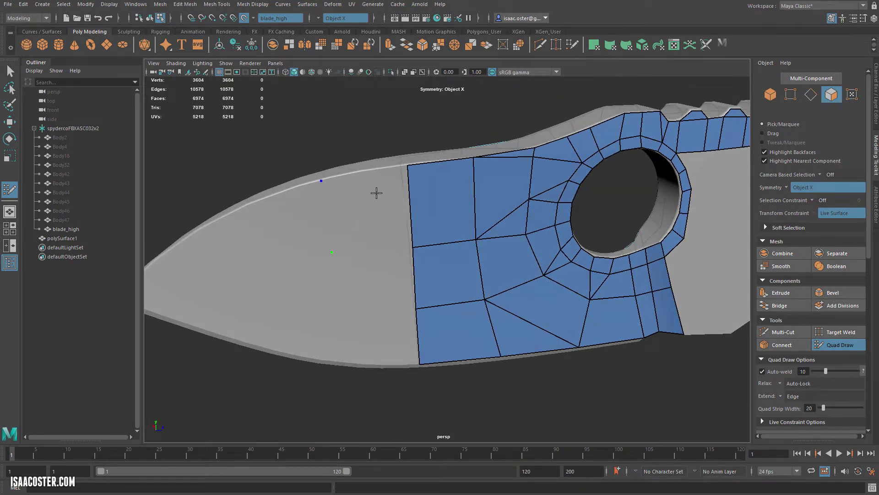
pyautogui.keyDown('shift'); pyautogui.click(371, 229); pyautogui.keyUp('shift')
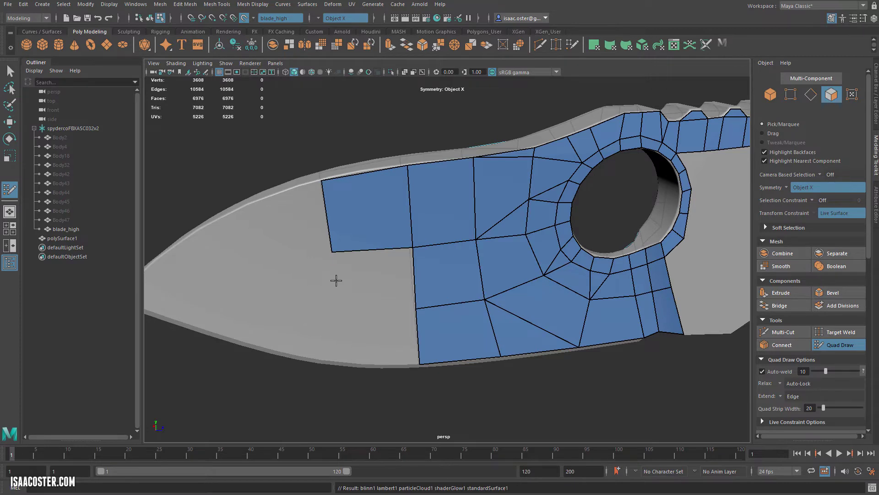
pyautogui.keyDown('shift'); pyautogui.click(363, 293); pyautogui.keyUp('shift')
pyautogui.keyDown('shift'); pyautogui.click(361, 334); pyautogui.keyUp('shift')
pyautogui.moveTo(361, 334)
pyautogui.keyDown('alt'); pyautogui.mouseDown()
pyautogui.moveTo(341, 328)
pyautogui.moveTo(347, 337)
pyautogui.mouseUp(); pyautogui.keyUp('alt')
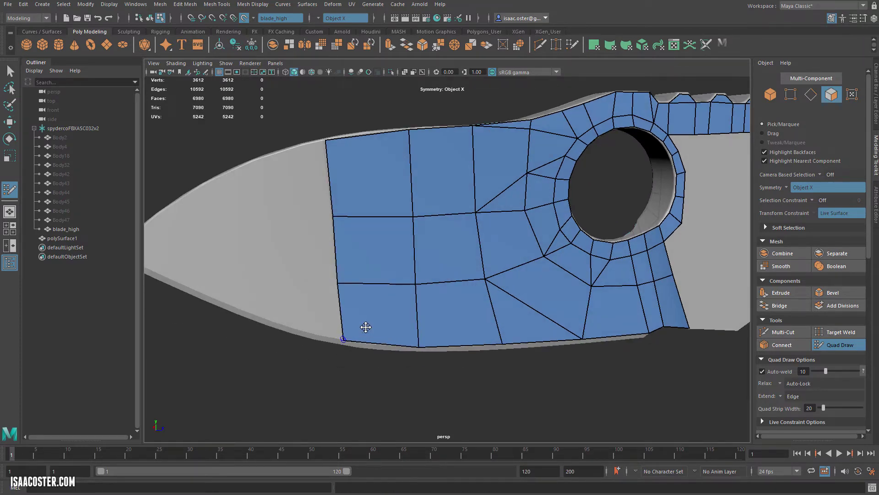
# Step: Nudge an open-edge vertex and an interior vertex of the new column to even out its rows
pyautogui.keyDown('alt'); pyautogui.moveTo(366, 327); pyautogui.dragTo(393, 325, button='middle'); pyautogui.keyUp('alt')
pyautogui.moveTo(370, 281); pyautogui.dragTo(369, 279)
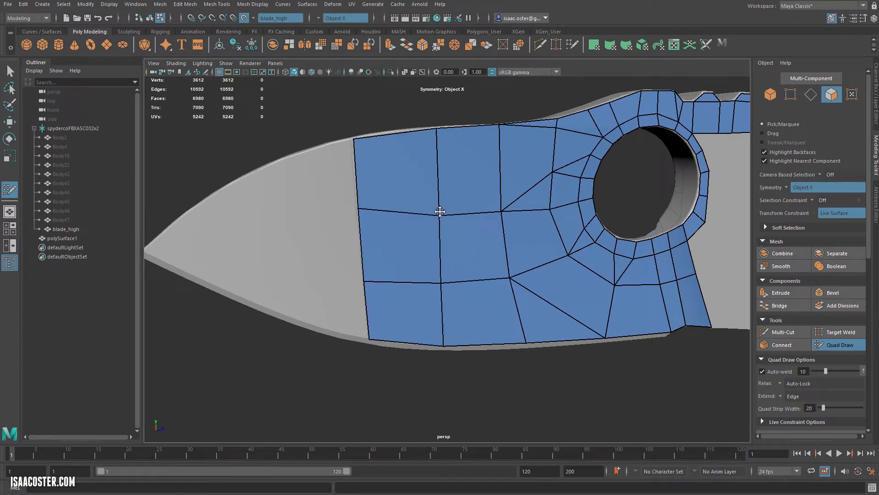
pyautogui.moveTo(439, 210); pyautogui.dragTo(439, 209)
# Step: Fill another column of three quads toward the blade tip, working from the lower edge up to the spine
pyautogui.keyDown('alt'); pyautogui.moveTo(293, 294); pyautogui.dragTo(302, 294, button='middle'); pyautogui.keyUp('alt')
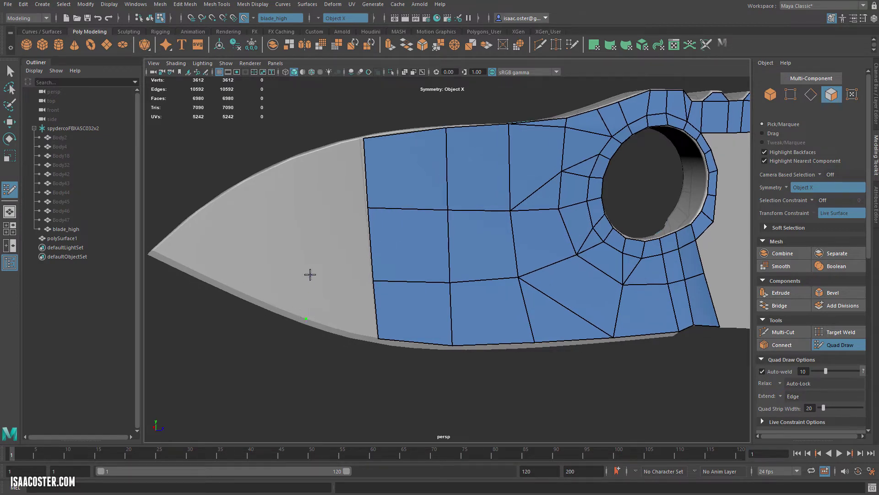
pyautogui.click(310, 274)
pyautogui.keyDown('shift'); pyautogui.click(338, 295); pyautogui.keyUp('shift')
pyautogui.click(309, 207)
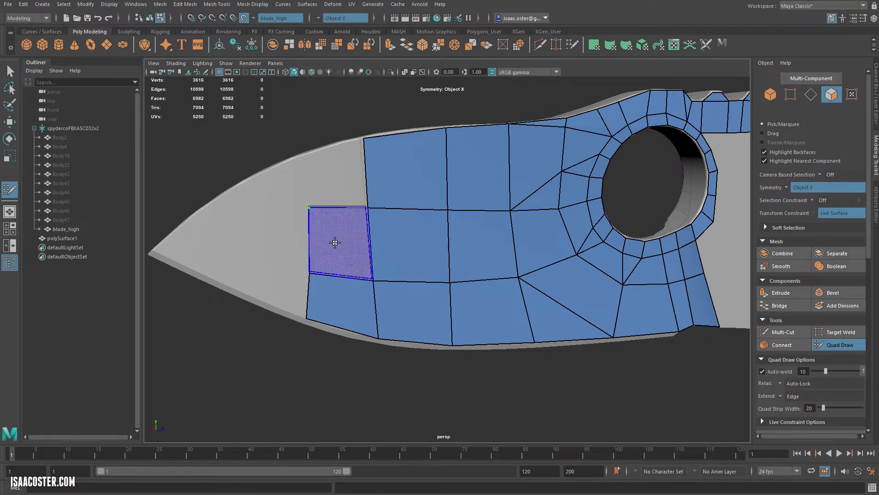
pyautogui.keyDown('shift'); pyautogui.click(333, 241); pyautogui.keyUp('shift')
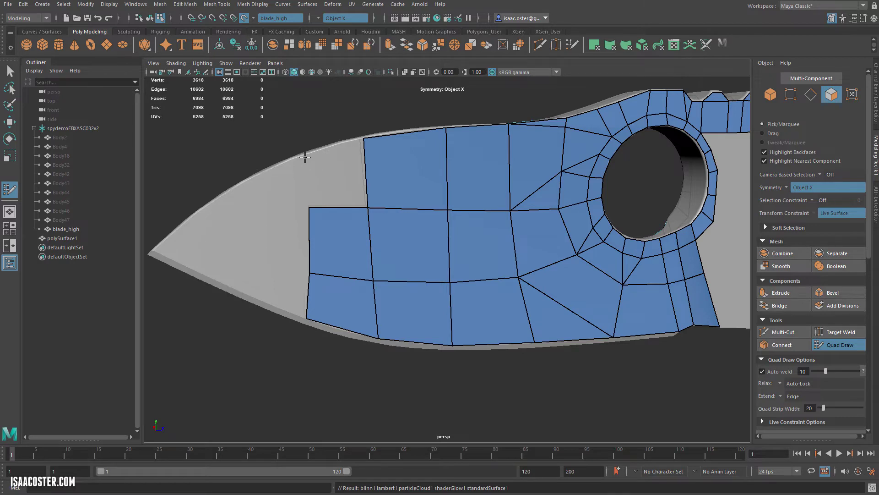
pyautogui.click(305, 157)
pyautogui.keyDown('shift'); pyautogui.click(312, 188); pyautogui.keyUp('shift')
# Step: Extend the mesh toward the tip with a further column of three quads, from the spine down to the lower edge
pyautogui.moveTo(311, 187)
pyautogui.keyDown('alt'); pyautogui.mouseDown()
pyautogui.moveTo(336, 238)
pyautogui.moveTo(480, 193)
pyautogui.moveTo(418, 208)
pyautogui.mouseUp(); pyautogui.keyUp('alt')
pyautogui.scroll(3, 405, 211)
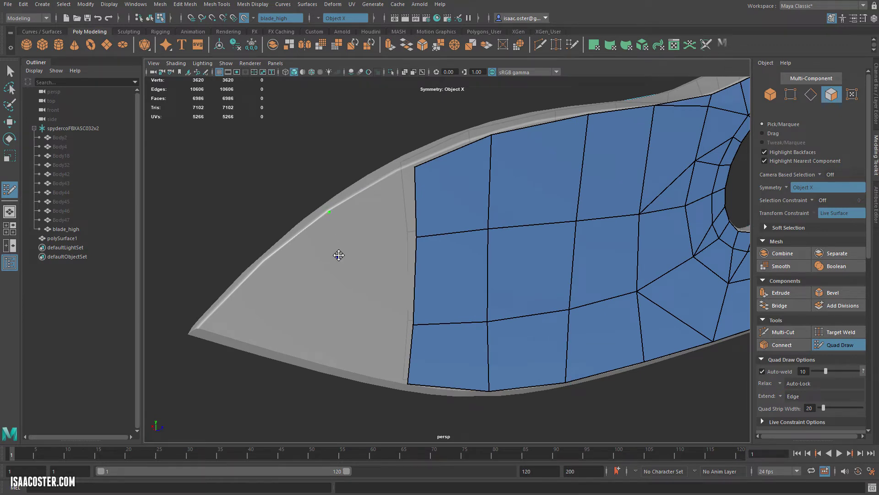
pyautogui.keyDown('shift'); pyautogui.click(373, 219); pyautogui.keyUp('shift')
pyautogui.click(338, 316)
pyautogui.keyDown('shift'); pyautogui.click(351, 342); pyautogui.keyUp('shift')
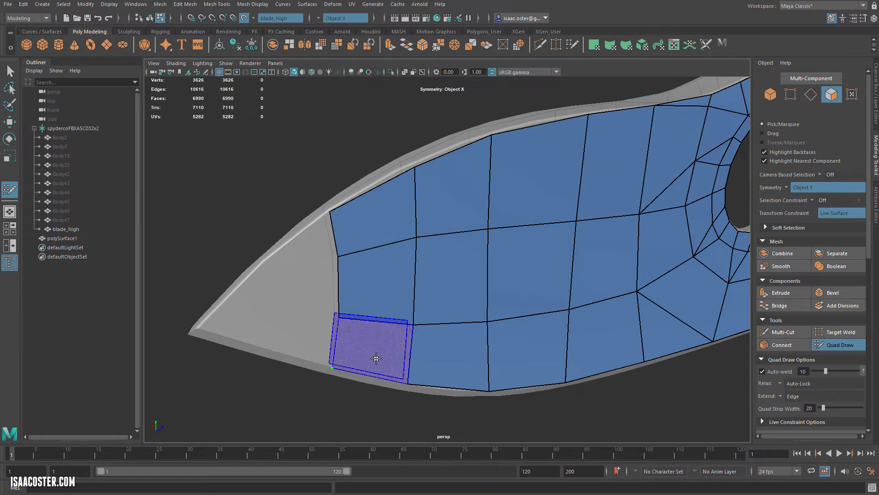
pyautogui.keyDown('shift'); pyautogui.click(333, 364); pyautogui.keyUp('shift')
# Step: Shift a lower-edge vertex and the nearby lower-row vertices toward the tip to straighten the vertical edges of the new columns
pyautogui.scroll(5, 337, 330)
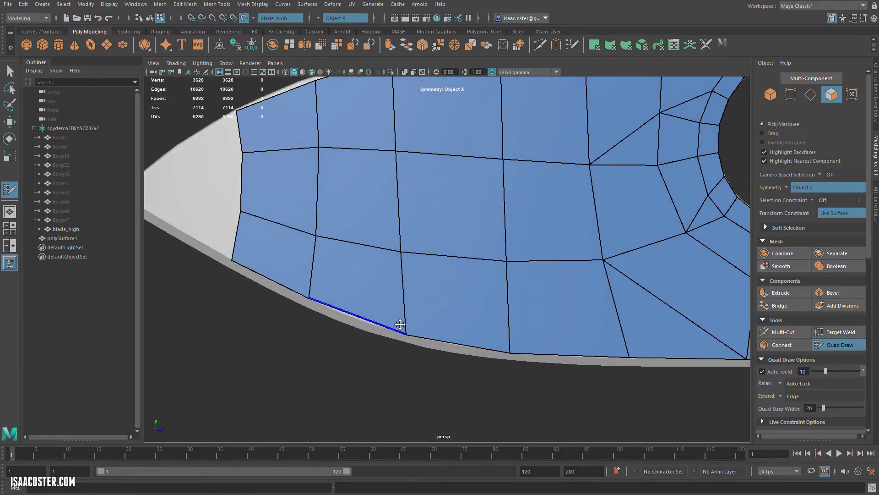
pyautogui.moveTo(403, 328); pyautogui.dragTo(397, 324)
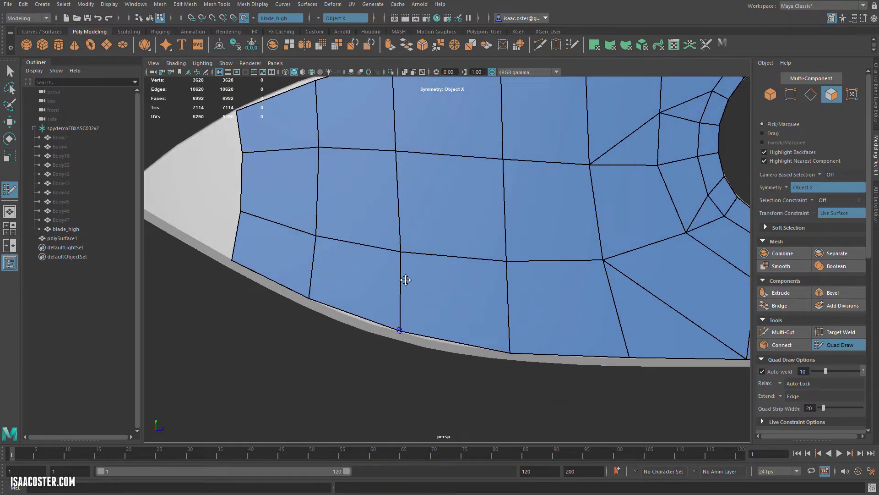
pyautogui.moveTo(401, 253); pyautogui.dragTo(399, 252)
pyautogui.moveTo(320, 238)
pyautogui.mouseDown()
pyautogui.moveTo(306, 230)
pyautogui.moveTo(302, 239)
pyautogui.mouseUp()
# Step: Nudge the interior vertices of the upper and lower rows on the tip half of the blade to smooth both edge lines
pyautogui.scroll(-2, 283, 245)
pyautogui.moveTo(363, 226); pyautogui.dragTo(368, 231)
pyautogui.moveTo(425, 226); pyautogui.dragTo(428, 230)
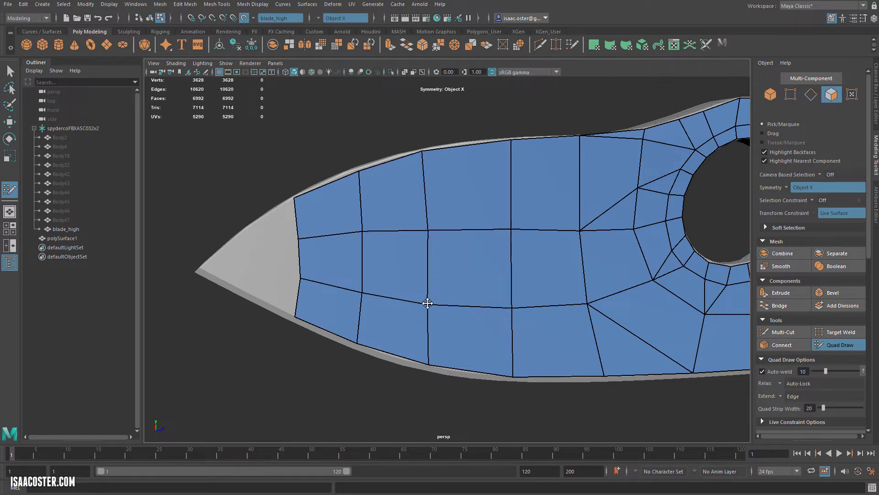
pyautogui.moveTo(426, 303); pyautogui.dragTo(430, 299)
pyautogui.moveTo(367, 294); pyautogui.dragTo(363, 286)
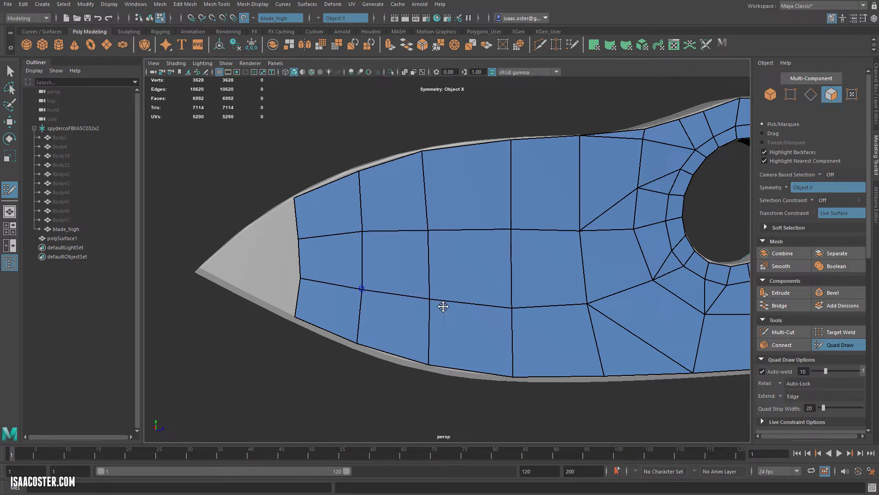
pyautogui.moveTo(510, 307); pyautogui.dragTo(511, 306)
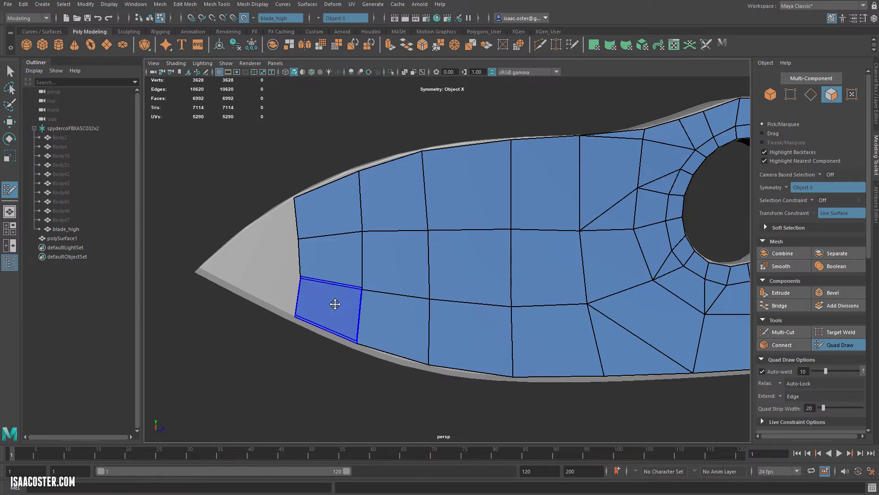
# Step: Fill a narrowing column of three quads close to the blade tip, from the spine down to the lower edge
pyautogui.keyDown('alt'); pyautogui.moveTo(339, 304); pyautogui.dragTo(247, 321); pyautogui.keyUp('alt')
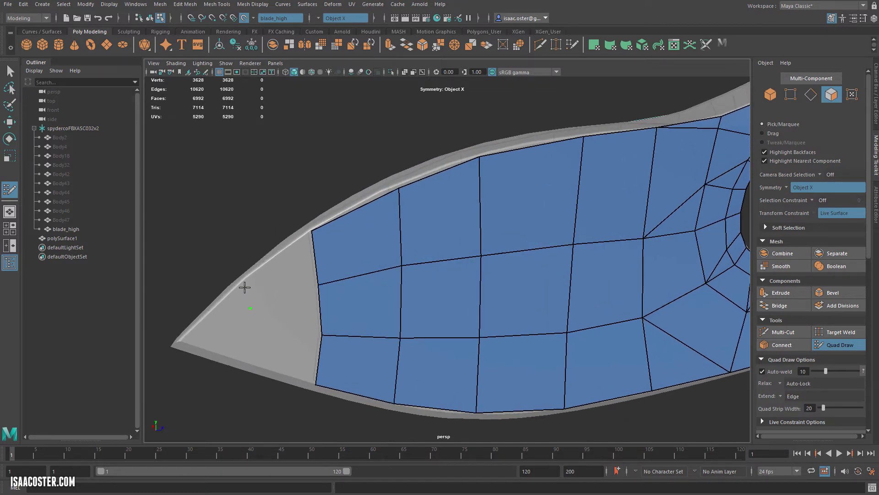
pyautogui.keyDown('shift'); pyautogui.click(283, 276); pyautogui.keyUp('shift')
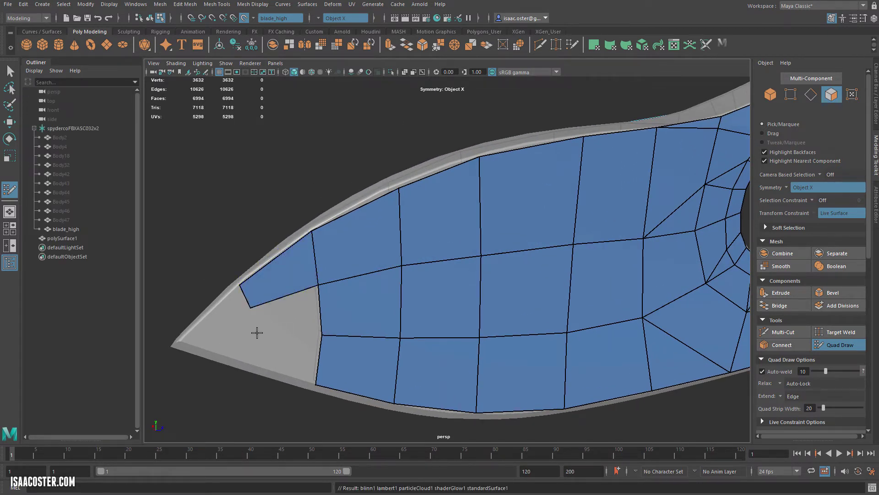
pyautogui.keyDown('shift'); pyautogui.click(289, 322); pyautogui.keyUp('shift')
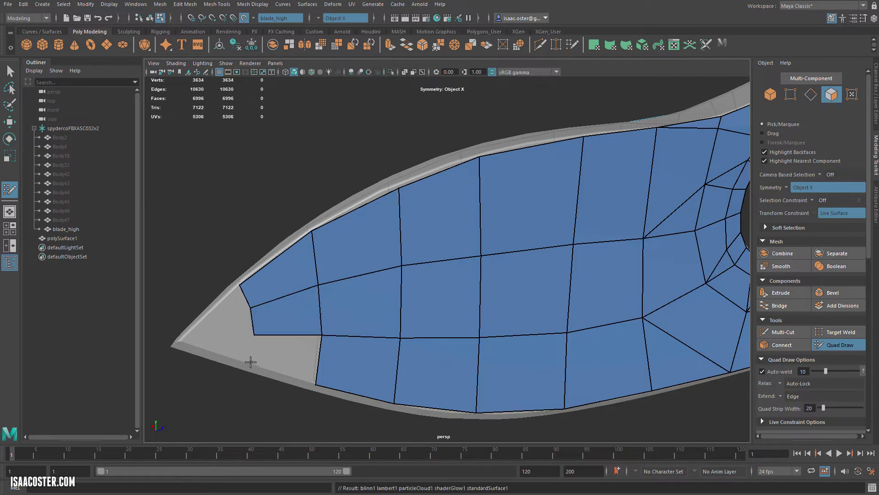
pyautogui.keyDown('shift'); pyautogui.click(275, 355); pyautogui.keyUp('shift')
# Step: Close the remaining gap at the blade tip with two quads, one along the lower edge and one against the spine
pyautogui.keyDown('alt'); pyautogui.moveTo(274, 355); pyautogui.dragTo(269, 340); pyautogui.keyUp('alt')
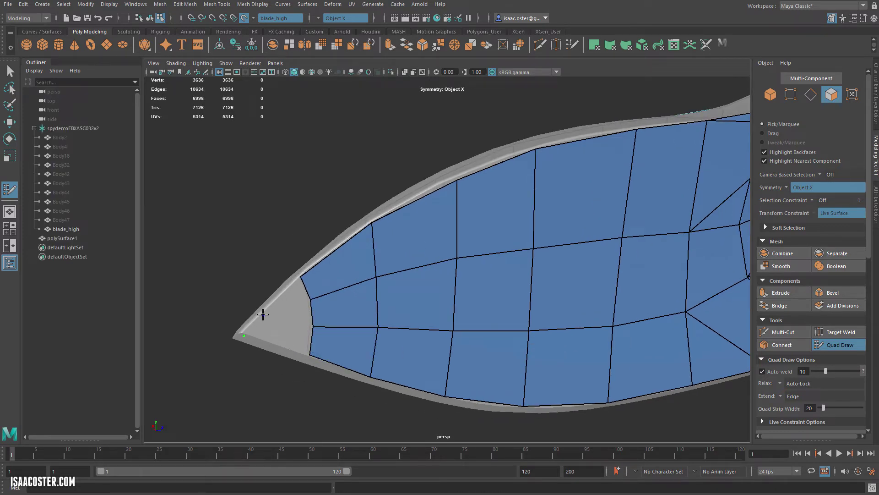
pyautogui.keyDown('shift'); pyautogui.click(256, 334); pyautogui.keyUp('shift')
pyautogui.moveTo(255, 334)
pyautogui.keyDown('alt'); pyautogui.mouseDown(button='right')
pyautogui.moveTo(347, 357)
pyautogui.moveTo(411, 332)
pyautogui.moveTo(314, 300)
pyautogui.mouseUp(button='right'); pyautogui.keyUp('alt')
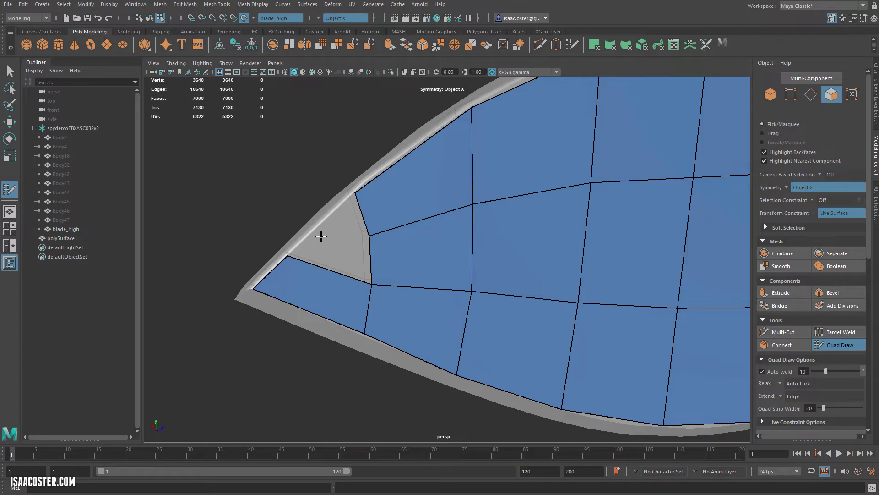
pyautogui.keyDown('shift'); pyautogui.click(339, 247); pyautogui.keyUp('shift')
# Step: Undo the unwanted vertex weld near the tip, then reposition the vertices around the two tip quads to even out their shapes
pyautogui.moveTo(340, 246)
pyautogui.keyDown('alt'); pyautogui.mouseDown()
pyautogui.moveTo(317, 261)
pyautogui.moveTo(323, 225)
pyautogui.moveTo(310, 210)
pyautogui.moveTo(324, 295)
pyautogui.moveTo(312, 269)
pyautogui.mouseUp(); pyautogui.keyUp('alt')
pyautogui.hotkey('ctrl', 'z')
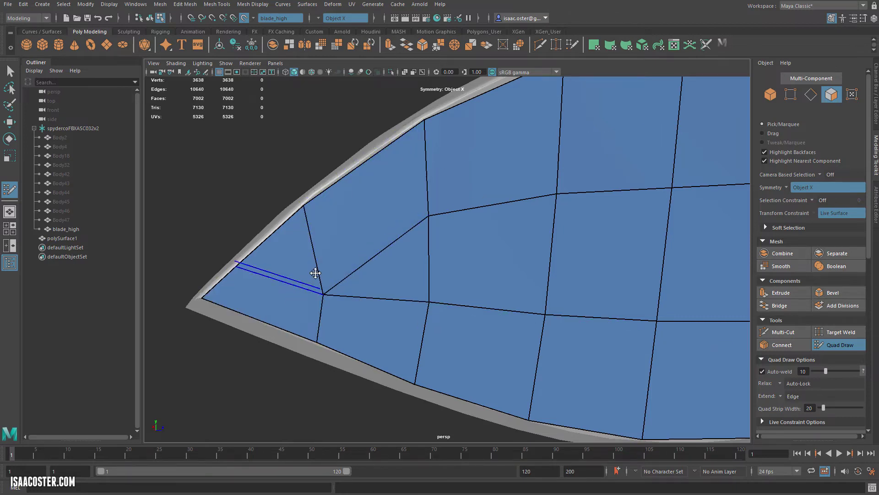
pyautogui.hotkey('ctrl', 'z')
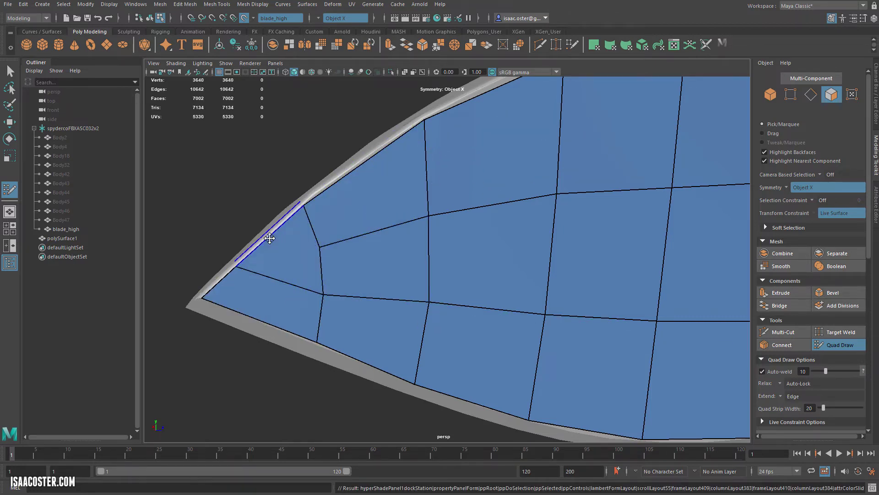
pyautogui.moveTo(322, 245); pyautogui.dragTo(298, 210)
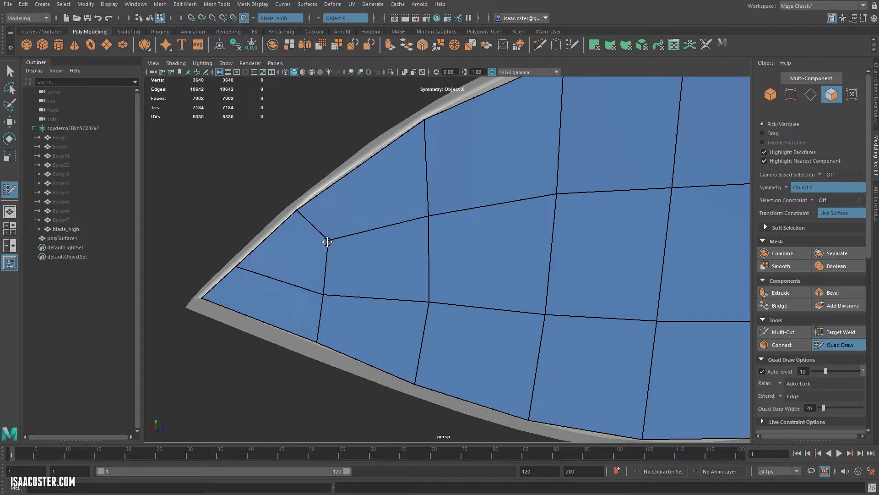
pyautogui.moveTo(324, 291); pyautogui.dragTo(325, 289)
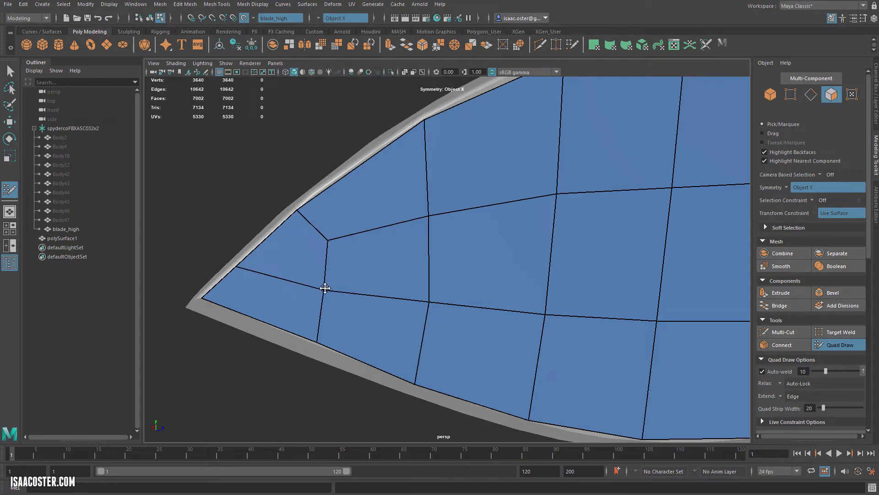
pyautogui.moveTo(316, 339); pyautogui.dragTo(315, 344)
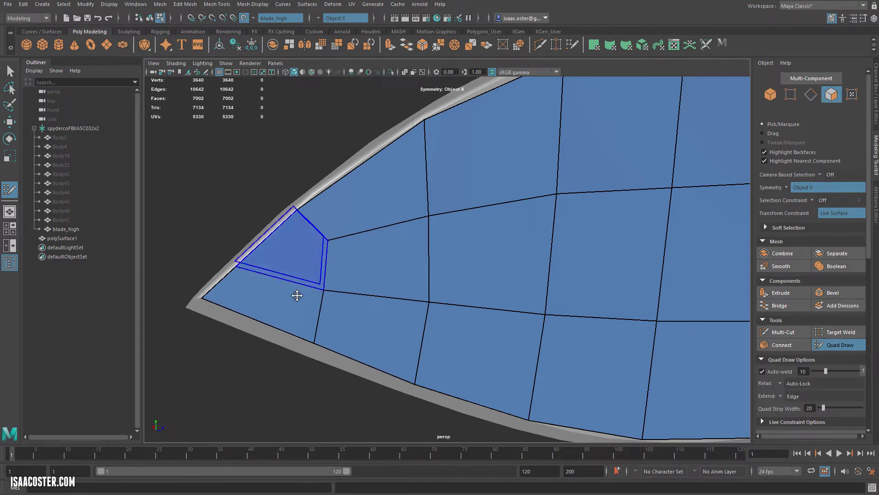
# Step: Raise the upper-row vertex where the edges fan out toward the thumb hole to level that row
pyautogui.scroll(-3, 403, 306)
pyautogui.keyDown('alt'); pyautogui.moveTo(424, 293); pyautogui.dragTo(302, 271, button='middle'); pyautogui.keyUp('alt')
pyautogui.scroll(-2, 516, 243)
pyautogui.keyDown('alt'); pyautogui.moveTo(515, 243); pyautogui.dragTo(438, 300, button='middle'); pyautogui.keyUp('alt')
pyautogui.keyDown('alt'); pyautogui.moveTo(438, 301); pyautogui.dragTo(410, 291); pyautogui.keyUp('alt')
pyautogui.keyDown('alt'); pyautogui.moveTo(428, 179); pyautogui.dragTo(529, 164); pyautogui.keyUp('alt')
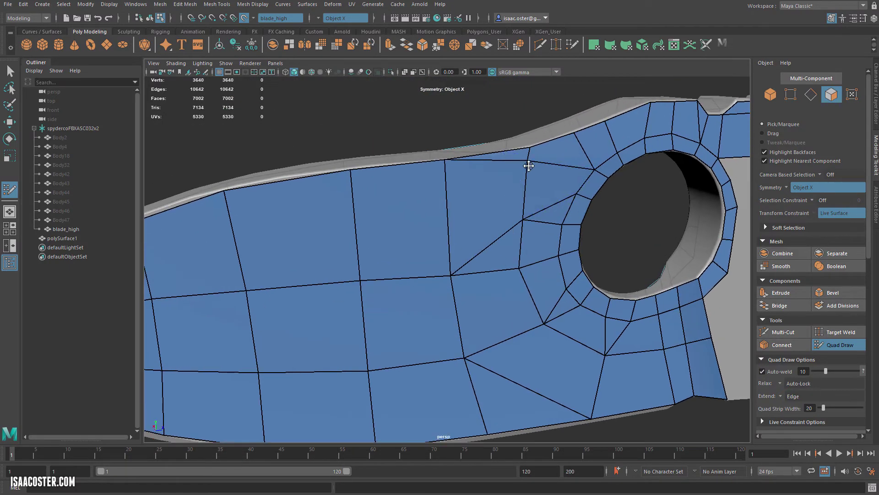
pyautogui.keyDown('alt'); pyautogui.moveTo(547, 239); pyautogui.dragTo(518, 189); pyautogui.keyUp('alt')
pyautogui.moveTo(412, 246); pyautogui.dragTo(414, 223)
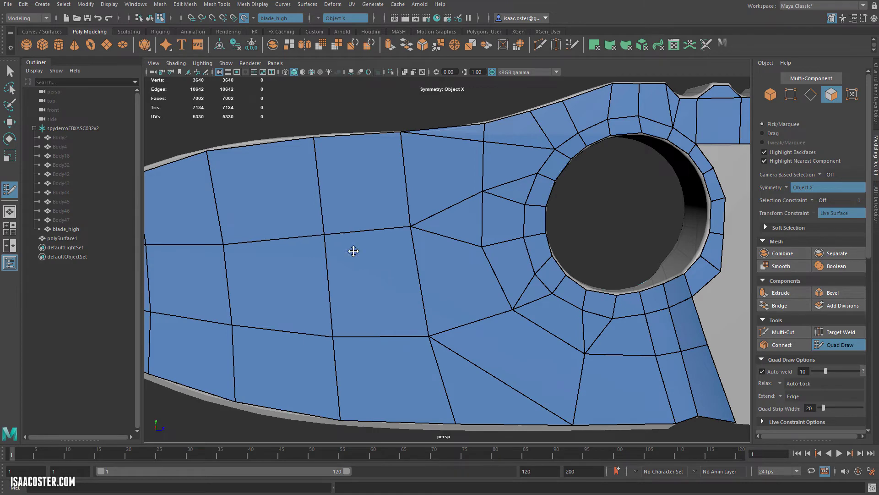
# Step: Delete the large quad and the adjoining triangle between the thumb hole and the lower edge, on the tip side
pyautogui.moveTo(401, 267)
pyautogui.keyDown('alt'); pyautogui.mouseDown()
pyautogui.moveTo(306, 263)
pyautogui.moveTo(409, 297)
pyautogui.moveTo(349, 231)
pyautogui.moveTo(356, 237)
pyautogui.mouseUp(); pyautogui.keyUp('alt')
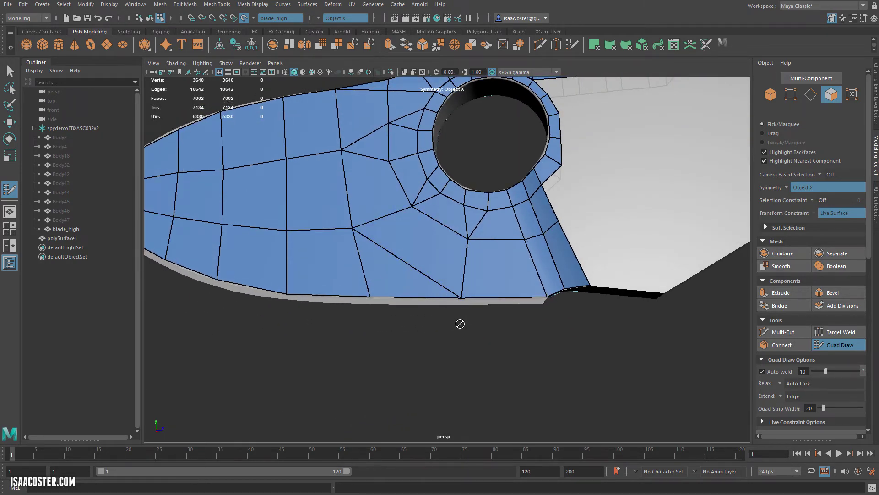
pyautogui.scroll(3, 481, 335)
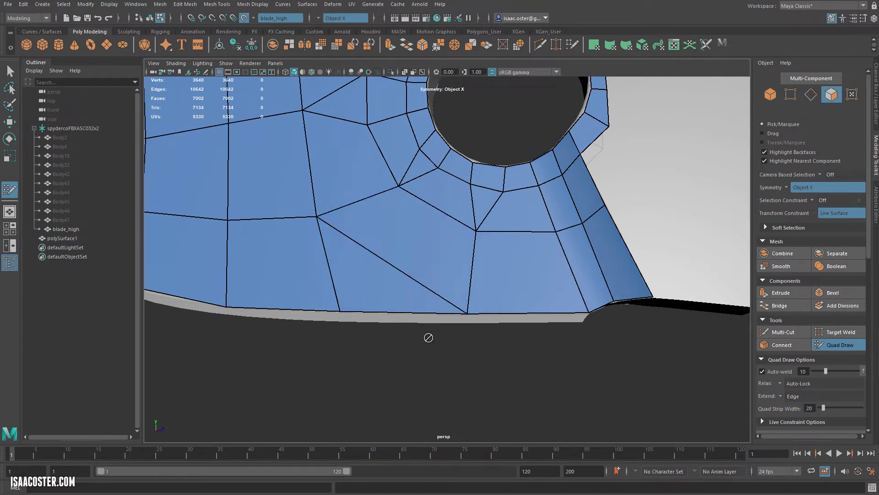
pyautogui.press('w')
pyautogui.rightClick(430, 261)
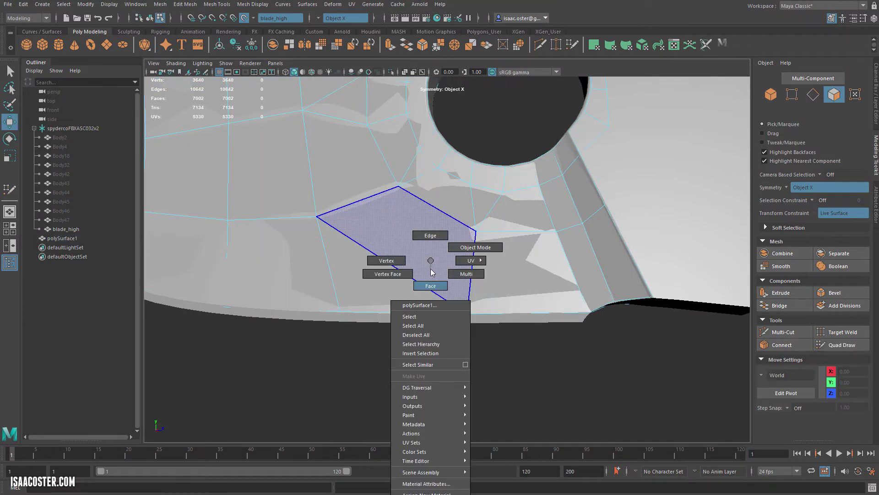
pyautogui.click(430, 285)
pyautogui.click(429, 263)
pyautogui.keyDown('shift'); pyautogui.click(392, 289); pyautogui.keyUp('shift')
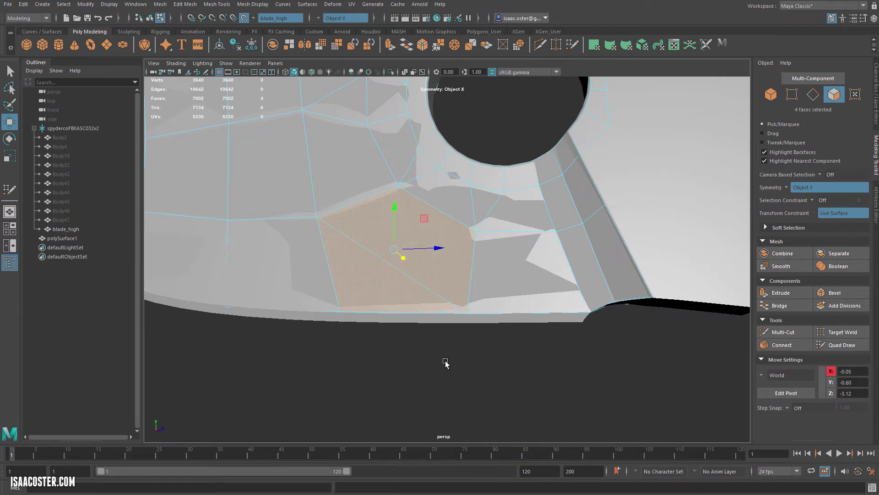
pyautogui.press('Delete')
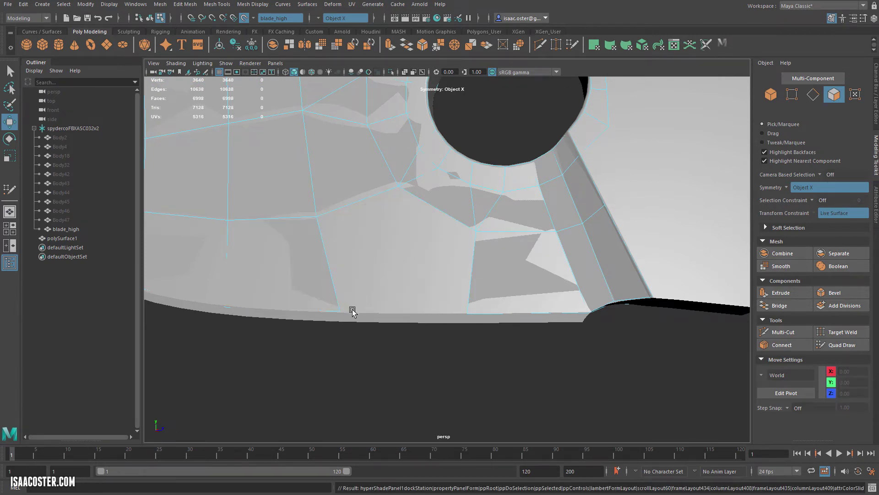
# Step: Resume Quad Draw, shift the gap's lower-edge corner toward the tip, and fill the gap with two quads sharing a new lower-edge vertex
pyautogui.press('F8')
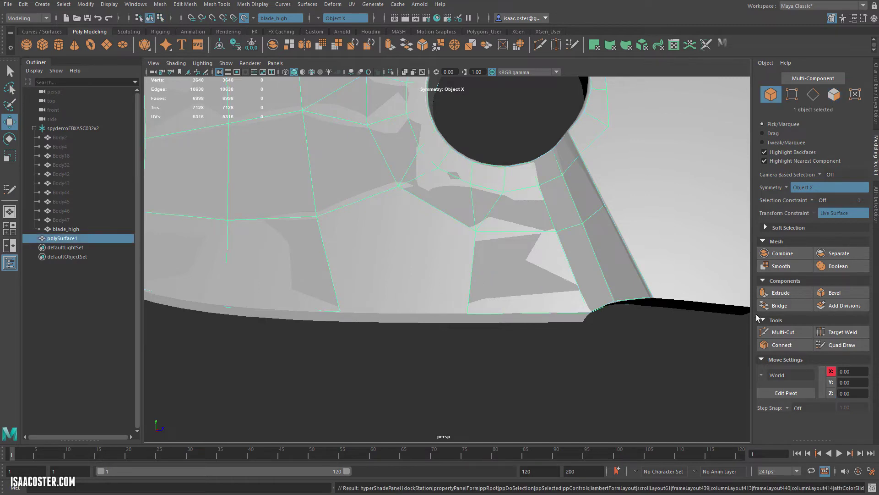
pyautogui.click(841, 344)
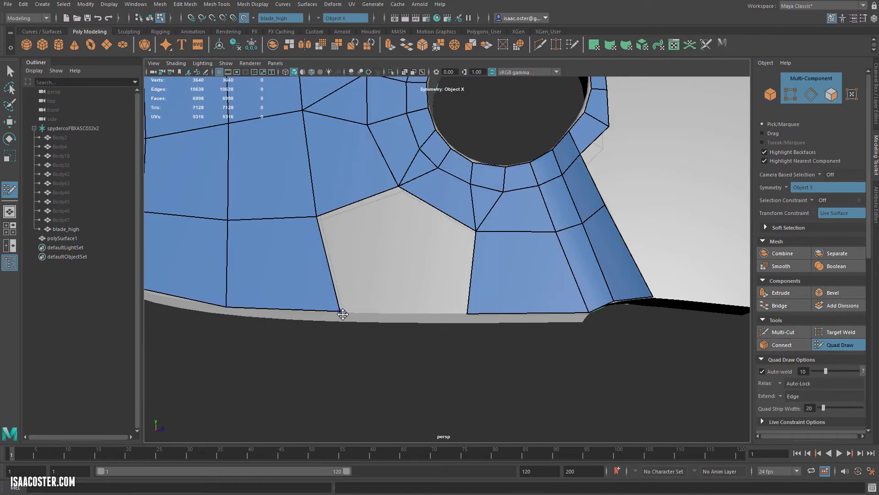
pyautogui.moveTo(340, 311); pyautogui.dragTo(325, 311)
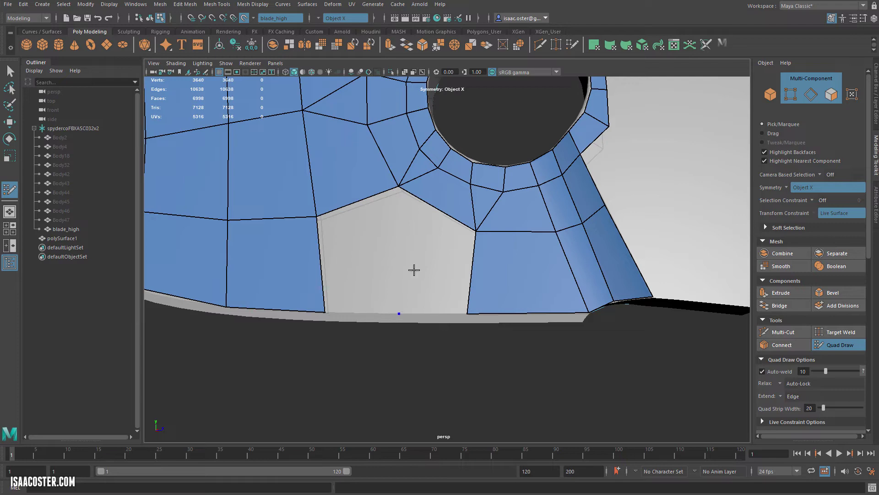
pyautogui.keyDown('shift'); pyautogui.click(366, 267); pyautogui.keyUp('shift')
pyautogui.keyDown('shift'); pyautogui.click(422, 277); pyautogui.keyUp('shift')
# Step: Adjust the lower-row interior vertices from the refilled area toward the tip to smooth the horizontal edge line
pyautogui.moveTo(481, 356)
pyautogui.keyDown('alt'); pyautogui.mouseDown()
pyautogui.moveTo(453, 379)
pyautogui.moveTo(481, 362)
pyautogui.mouseUp(); pyautogui.keyUp('alt')
pyautogui.keyDown('alt'); pyautogui.moveTo(384, 245); pyautogui.dragTo(394, 280); pyautogui.keyUp('alt')
pyautogui.moveTo(410, 239); pyautogui.dragTo(406, 252)
pyautogui.moveTo(434, 290)
pyautogui.keyDown('alt'); pyautogui.mouseDown()
pyautogui.moveTo(394, 291)
pyautogui.moveTo(409, 292)
pyautogui.moveTo(416, 318)
pyautogui.mouseUp(); pyautogui.keyUp('alt')
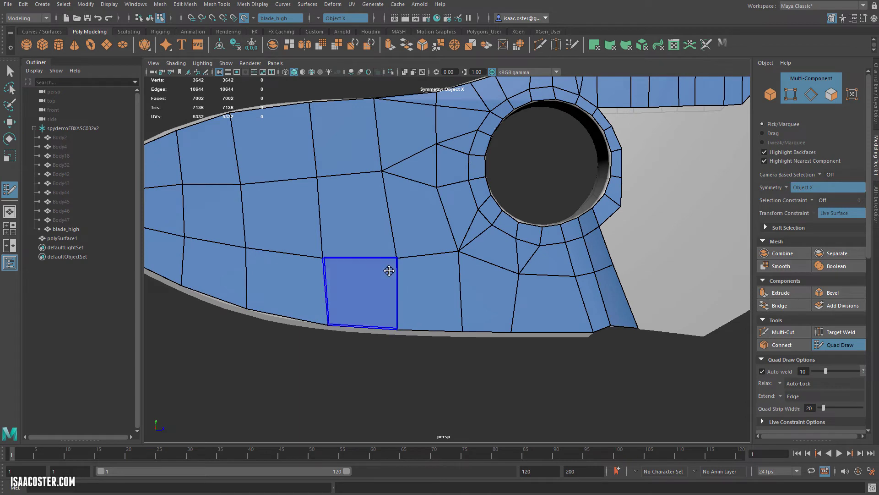
pyautogui.moveTo(394, 260); pyautogui.dragTo(390, 260)
pyautogui.moveTo(319, 257); pyautogui.dragTo(320, 253)
pyautogui.moveTo(242, 247); pyautogui.dragTo(244, 245)
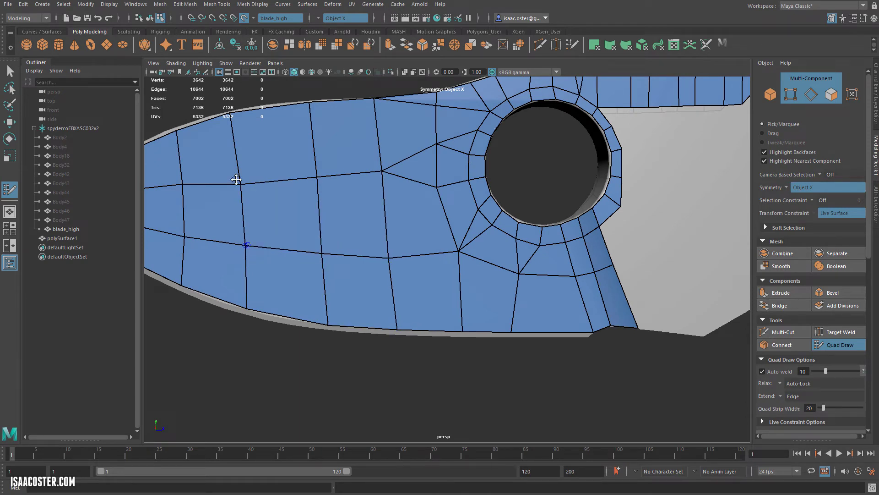
# Step: Try an extra vertical edge loop through the tip half of the blade mesh and delete it again
pyautogui.scroll(-5, 255, 208)
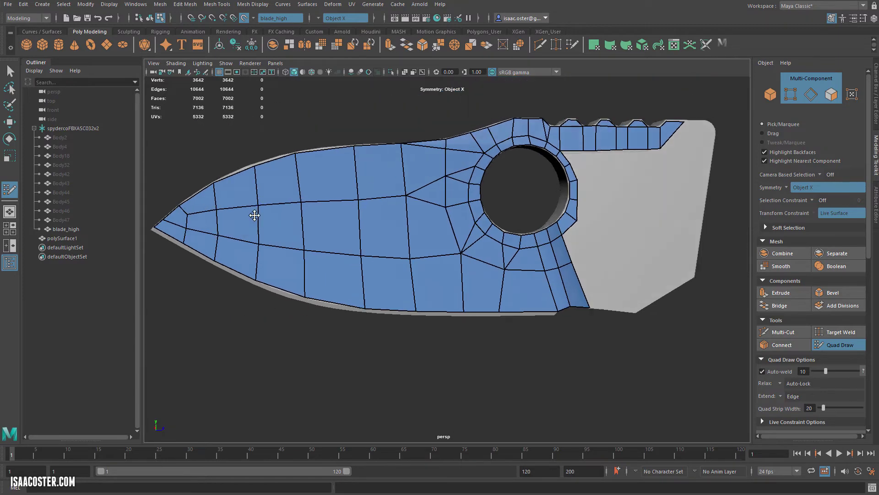
pyautogui.keyDown('alt'); pyautogui.moveTo(488, 281); pyautogui.dragTo(444, 279); pyautogui.keyUp('alt')
pyautogui.keyDown('alt'); pyautogui.moveTo(475, 270); pyautogui.dragTo(455, 275, button='middle'); pyautogui.keyUp('alt')
pyautogui.keyDown('alt'); pyautogui.moveTo(455, 275); pyautogui.dragTo(463, 279); pyautogui.keyUp('alt')
pyautogui.keyDown('alt'); pyautogui.moveTo(463, 279); pyautogui.dragTo(501, 283, button='middle'); pyautogui.keyUp('alt')
pyautogui.keyDown('alt'); pyautogui.moveTo(323, 284); pyautogui.dragTo(324, 288); pyautogui.keyUp('alt')
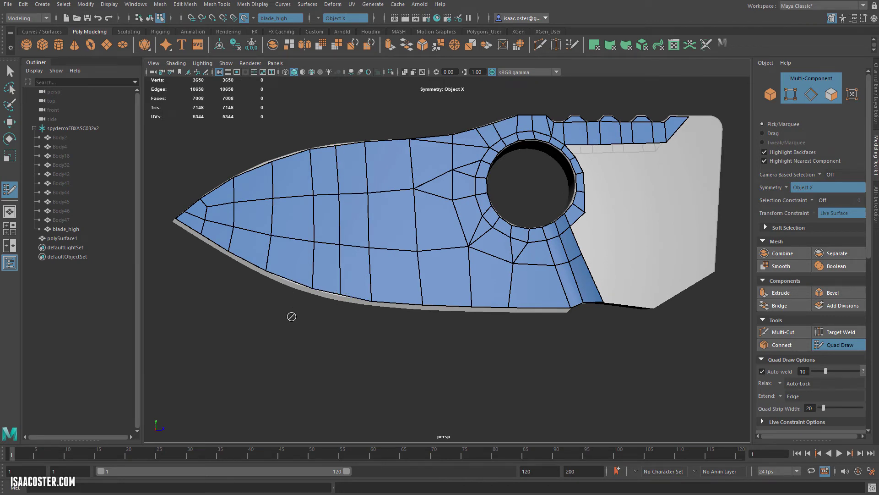
pyautogui.scroll(4, 311, 320)
pyautogui.keyDown('ctrl'); pyautogui.keyDown('shift'); pyautogui.click(334, 255); pyautogui.keyUp('shift'); pyautogui.keyUp('ctrl')
pyautogui.scroll(-3, 361, 255)
pyautogui.keyDown('alt'); pyautogui.moveTo(300, 257); pyautogui.dragTo(324, 264); pyautogui.keyUp('alt')
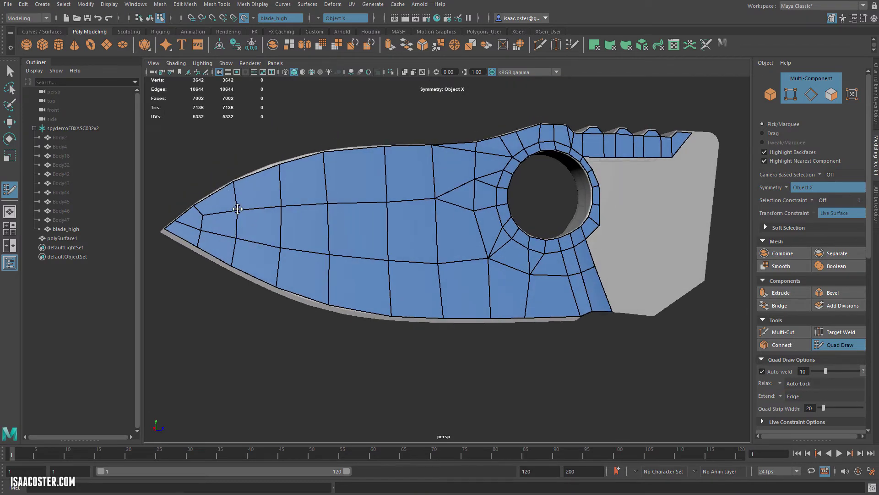
# Step: Shift the lower vertices of the strip beneath the spine notches and weld the neighbouring pairs together, evening out its lower edge
pyautogui.scroll(-3, 497, 256)
pyautogui.keyDown('alt'); pyautogui.moveTo(212, 249); pyautogui.dragTo(326, 273); pyautogui.keyUp('alt')
pyautogui.scroll(8, 460, 266)
pyautogui.keyDown('alt'); pyautogui.moveTo(325, 273); pyautogui.dragTo(346, 282, button='right'); pyautogui.keyUp('alt')
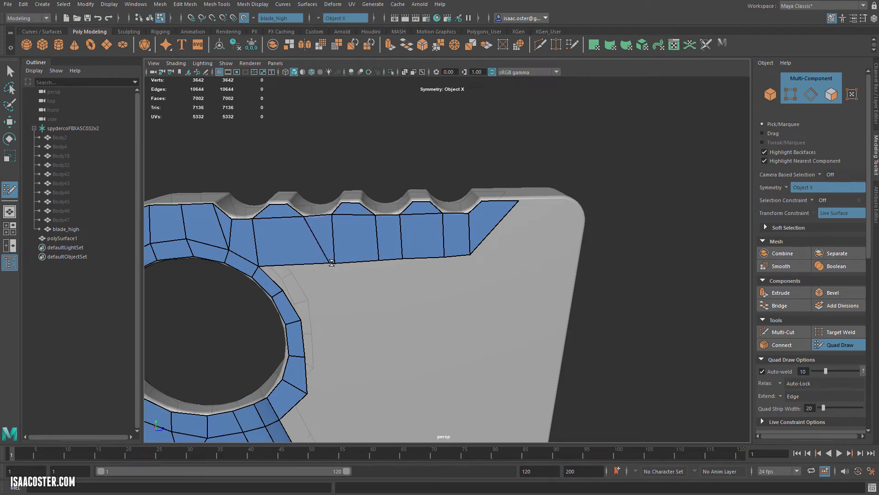
pyautogui.moveTo(332, 262); pyautogui.dragTo(322, 255)
pyautogui.moveTo(379, 261)
pyautogui.mouseDown()
pyautogui.moveTo(396, 249)
pyautogui.moveTo(390, 255)
pyautogui.mouseUp()
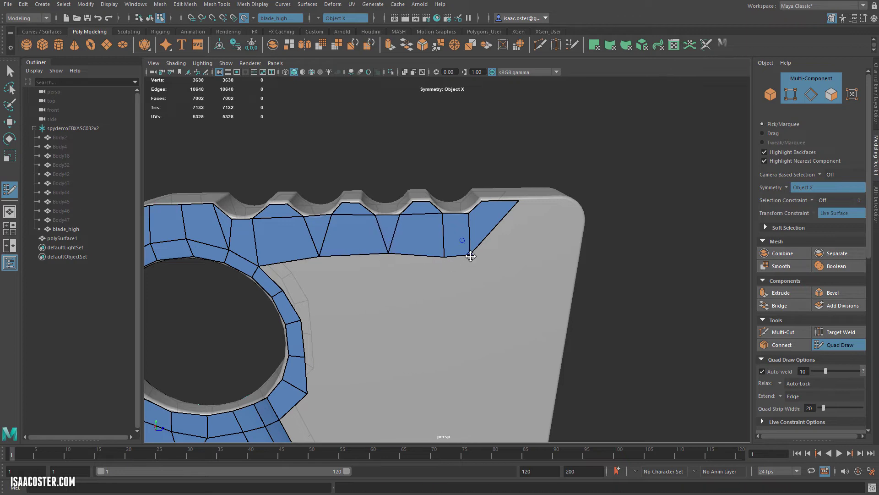
pyautogui.moveTo(471, 256)
pyautogui.mouseDown()
pyautogui.moveTo(446, 250)
pyautogui.moveTo(457, 254)
pyautogui.mouseUp()
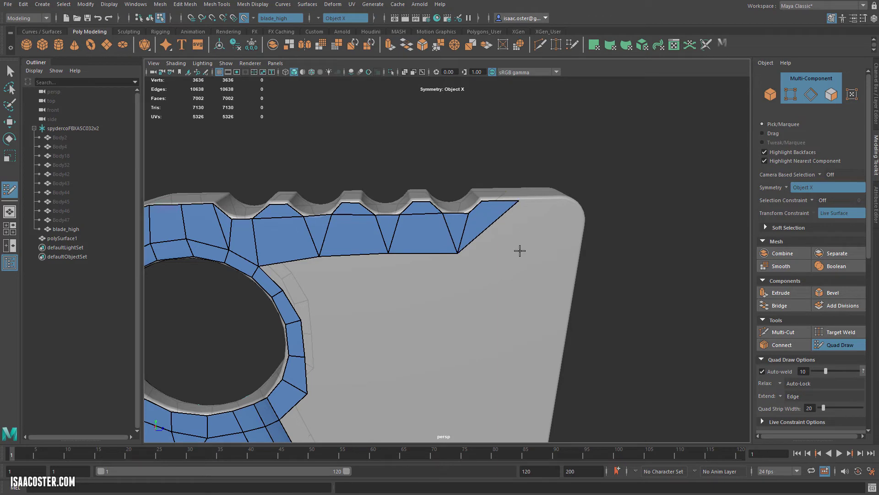
# Step: Extend the spine strip to the blade's rear edge with two quads that follow the rounded upper corner
pyautogui.keyDown('alt'); pyautogui.moveTo(539, 254); pyautogui.dragTo(397, 269); pyautogui.keyUp('alt')
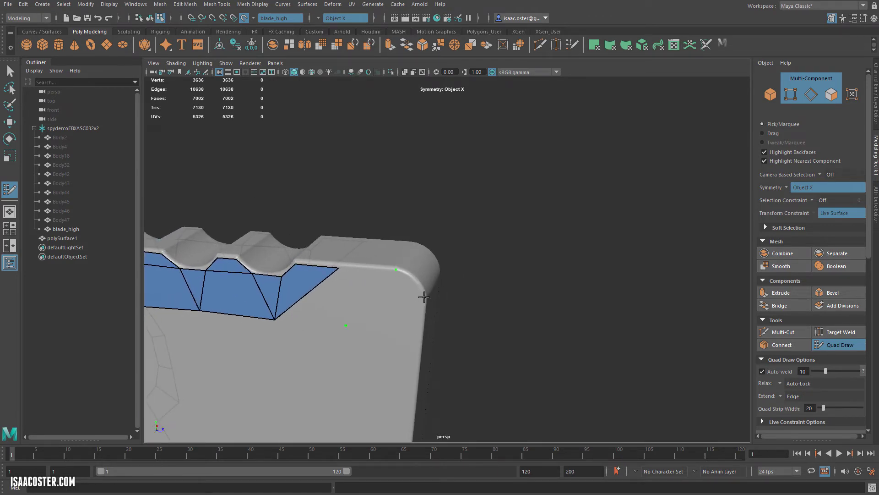
pyautogui.keyDown('shift'); pyautogui.click(406, 319); pyautogui.keyUp('shift')
pyautogui.keyDown('shift'); pyautogui.click(327, 315); pyautogui.keyUp('shift')
pyautogui.moveTo(345, 327); pyautogui.dragTo(345, 330)
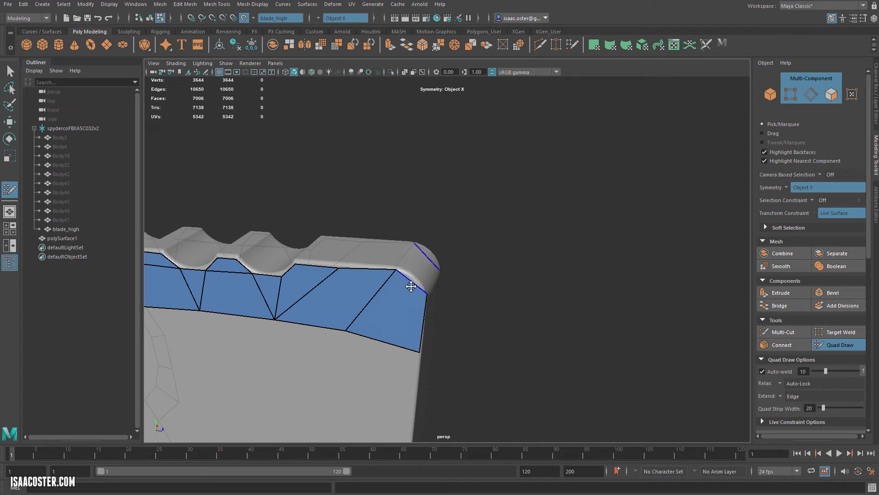
# Step: Fill a band of faces around the rear side of the thumb hole, from the spine strip to the groove, welding the doubled outer vertex
pyautogui.moveTo(399, 272); pyautogui.dragTo(375, 308)
pyautogui.keyDown('alt'); pyautogui.moveTo(375, 308); pyautogui.dragTo(275, 299, button='right'); pyautogui.keyUp('alt')
pyautogui.keyDown('alt'); pyautogui.moveTo(376, 296); pyautogui.dragTo(339, 184); pyautogui.keyUp('alt')
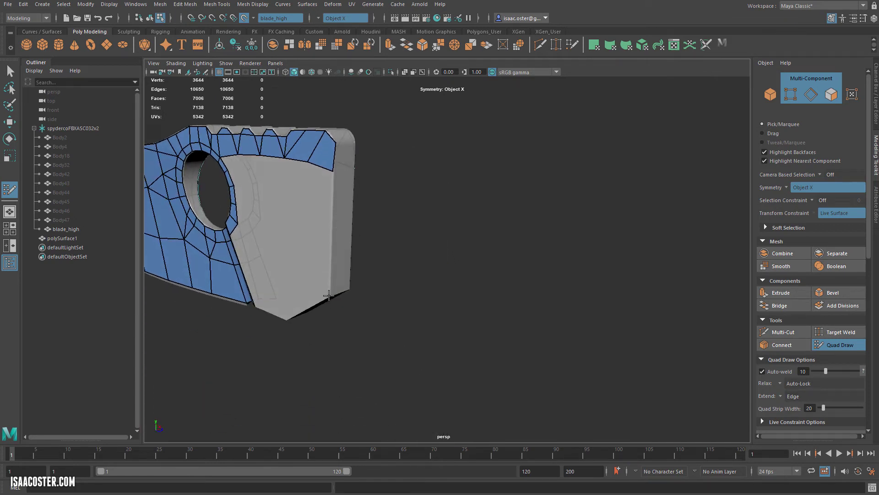
pyautogui.keyDown('alt'); pyautogui.moveTo(325, 274); pyautogui.dragTo(415, 273); pyautogui.keyUp('alt')
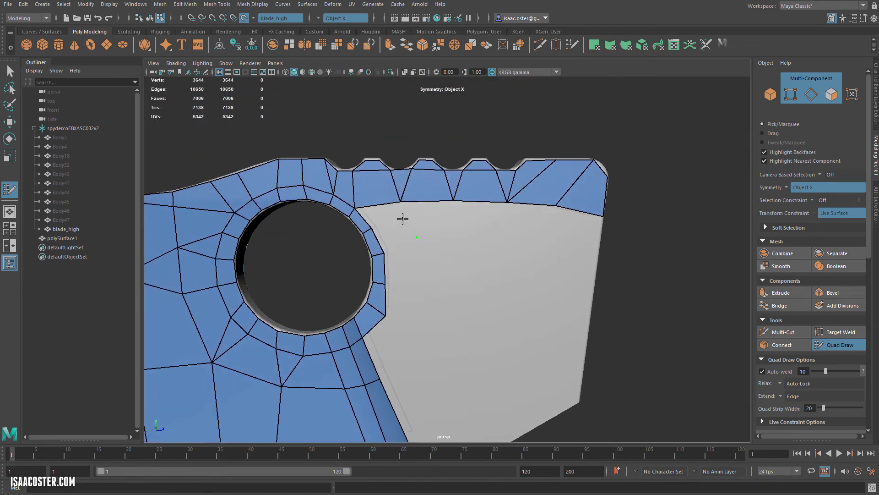
pyautogui.keyDown('shift'); pyautogui.click(383, 215); pyautogui.keyUp('shift')
pyautogui.keyDown('shift'); pyautogui.click(388, 233); pyautogui.keyUp('shift')
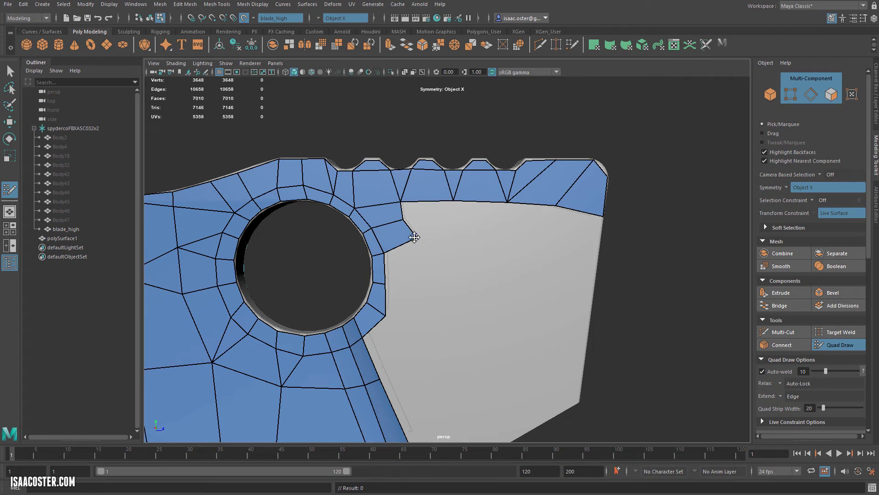
pyautogui.moveTo(415, 237)
pyautogui.mouseDown()
pyautogui.moveTo(402, 221)
pyautogui.moveTo(413, 239)
pyautogui.mouseUp()
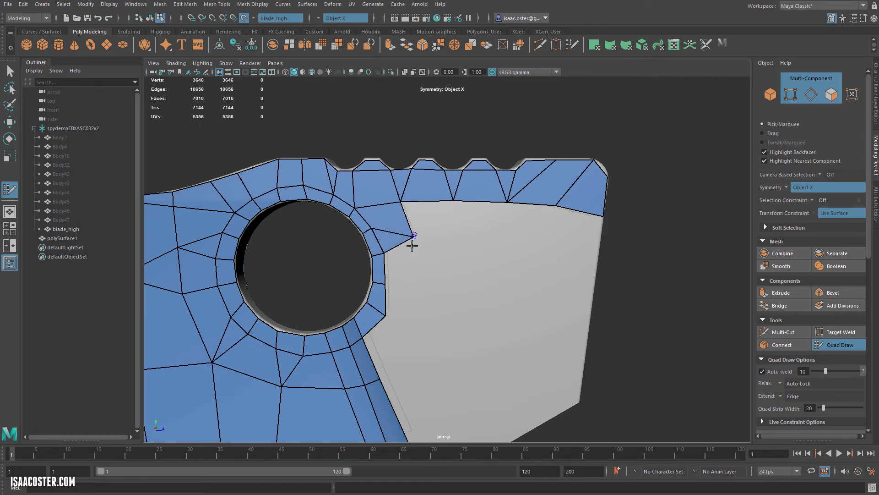
pyautogui.keyDown('shift'); pyautogui.click(409, 279); pyautogui.keyUp('shift')
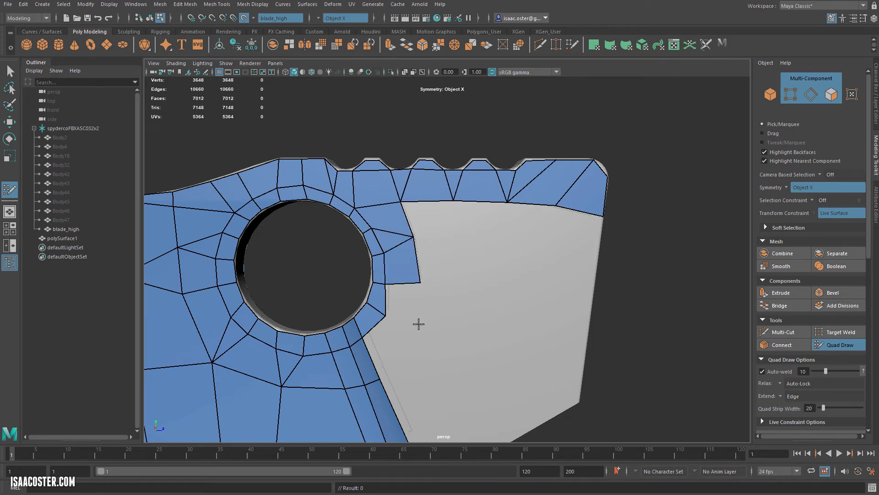
pyautogui.keyDown('shift'); pyautogui.click(408, 309); pyautogui.keyUp('shift')
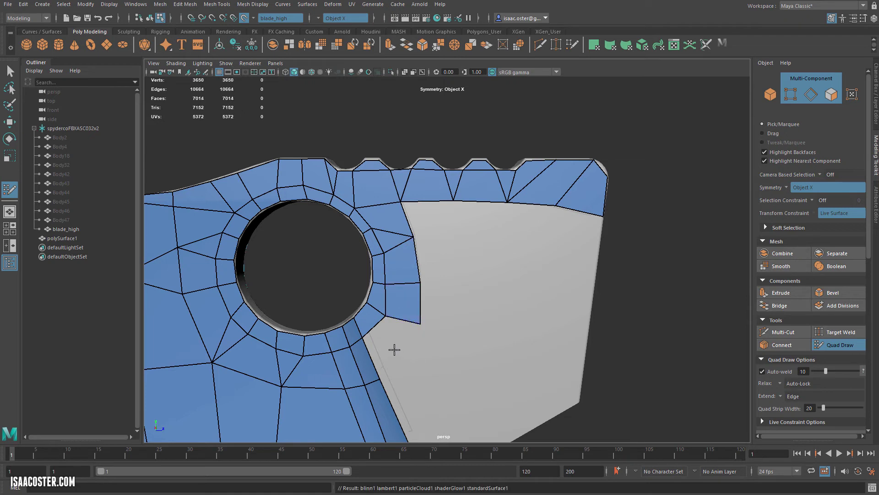
pyautogui.keyDown('shift'); pyautogui.click(409, 349); pyautogui.keyUp('shift')
# Step: Reposition the outer vertices of the band behind the thumb hole and weld the lower two into one
pyautogui.moveTo(422, 324); pyautogui.dragTo(415, 340)
pyautogui.moveTo(421, 282); pyautogui.dragTo(425, 287)
pyautogui.moveTo(414, 238); pyautogui.dragTo(419, 242)
pyautogui.moveTo(491, 339)
pyautogui.keyDown('alt'); pyautogui.mouseDown()
pyautogui.moveTo(491, 318)
pyautogui.moveTo(490, 328)
pyautogui.mouseUp(); pyautogui.keyUp('alt')
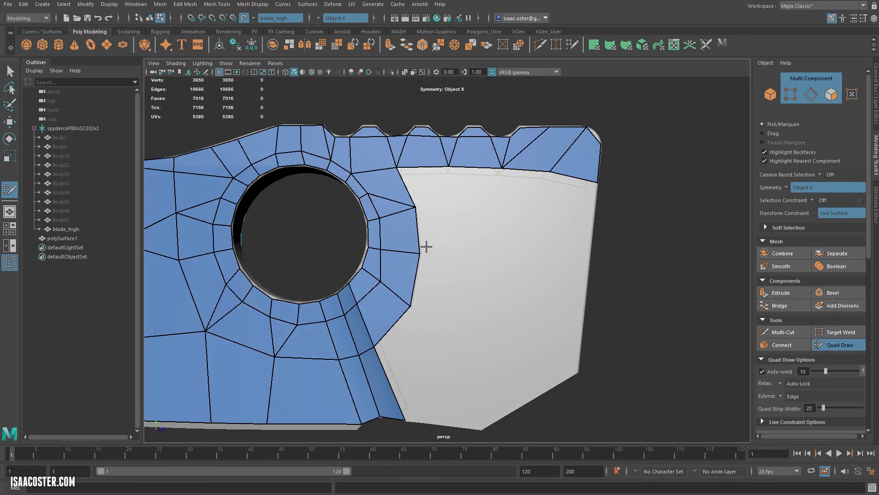
pyautogui.moveTo(421, 253); pyautogui.dragTo(426, 278)
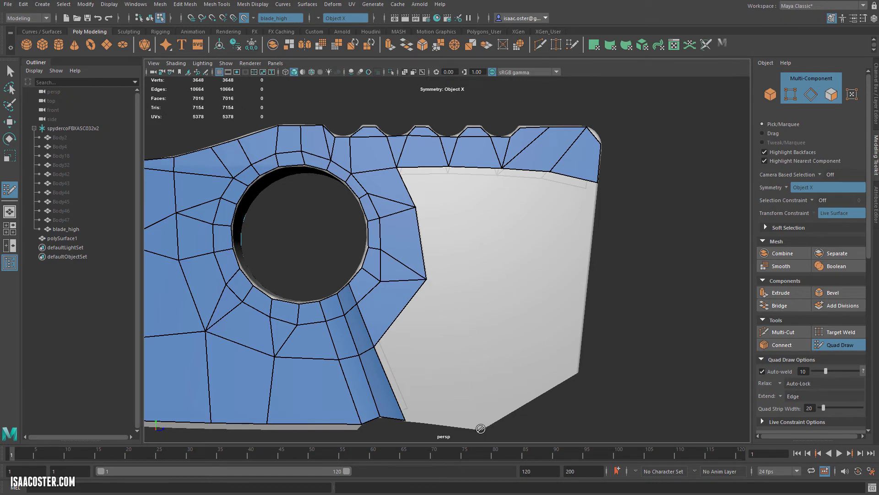
# Step: Fill the lower rear of the blade with two large quads, from the groove to a new vertex on the rear edge
pyautogui.keyDown('shift'); pyautogui.click(420, 383); pyautogui.keyUp('shift')
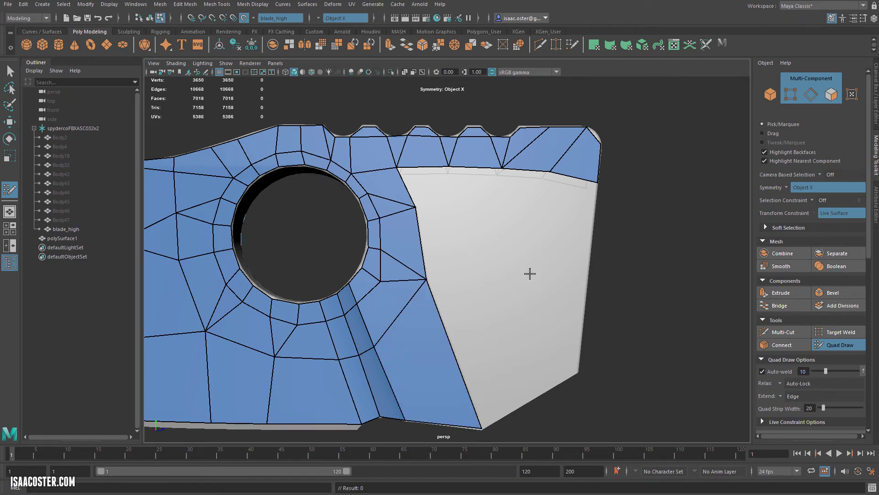
pyautogui.click(586, 276)
pyautogui.keyDown('shift'); pyautogui.click(548, 347); pyautogui.keyUp('shift')
pyautogui.moveTo(549, 347)
pyautogui.keyDown('alt'); pyautogui.mouseDown()
pyautogui.moveTo(513, 341)
pyautogui.moveTo(539, 349)
pyautogui.mouseUp(); pyautogui.keyUp('alt')
# Step: Straighten the band's outer vertices beside the remaining gap and weld the spine strip's last lower vertex into the rear edge corner
pyautogui.moveTo(375, 260); pyautogui.dragTo(366, 249)
pyautogui.moveTo(392, 325); pyautogui.dragTo(393, 319)
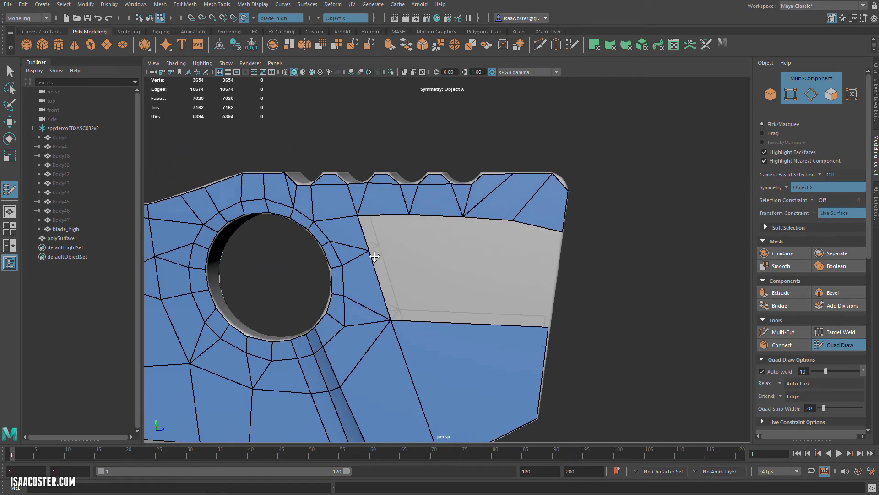
pyautogui.moveTo(373, 254); pyautogui.dragTo(372, 250)
pyautogui.keyDown('alt'); pyautogui.moveTo(479, 280); pyautogui.dragTo(513, 258); pyautogui.keyUp('alt')
pyautogui.moveTo(564, 217); pyautogui.dragTo(611, 228)
pyautogui.keyDown('alt'); pyautogui.moveTo(620, 257); pyautogui.dragTo(604, 260); pyautogui.keyUp('alt')
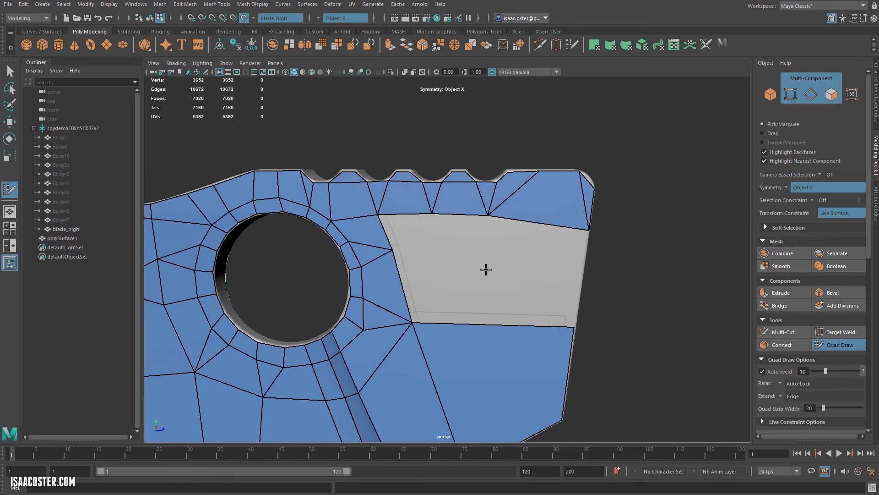
# Step: Add a row of three quads under the spine strip and merge its two interior lower vertices into one
pyautogui.click(434, 250)
pyautogui.keyDown('shift'); pyautogui.click(408, 230); pyautogui.keyUp('shift')
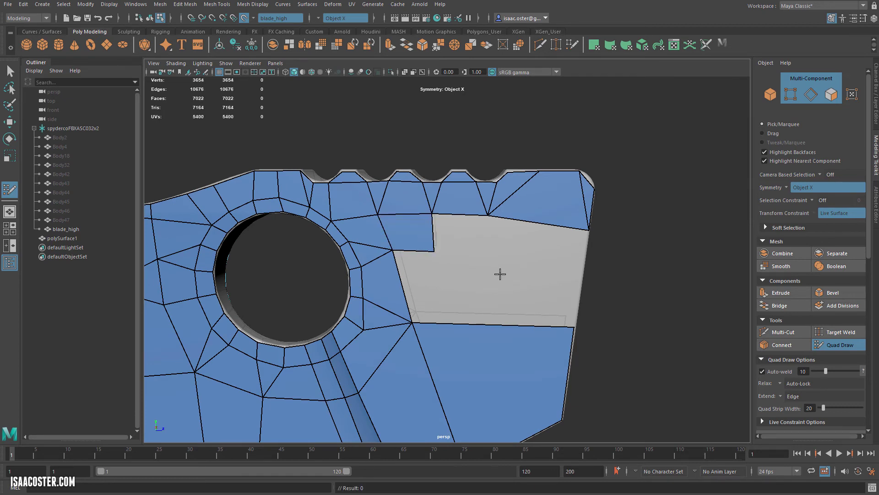
pyautogui.keyDown('shift'); pyautogui.click(477, 247); pyautogui.keyUp('shift')
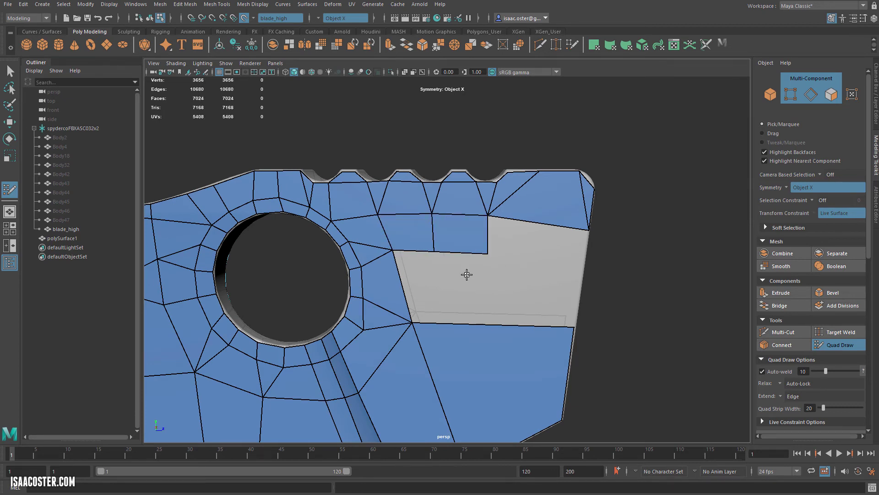
pyautogui.click(583, 268)
pyautogui.keyDown('shift'); pyautogui.click(556, 248); pyautogui.keyUp('shift')
pyautogui.moveTo(430, 251)
pyautogui.mouseDown()
pyautogui.moveTo(489, 253)
pyautogui.moveTo(467, 250)
pyautogui.mouseUp()
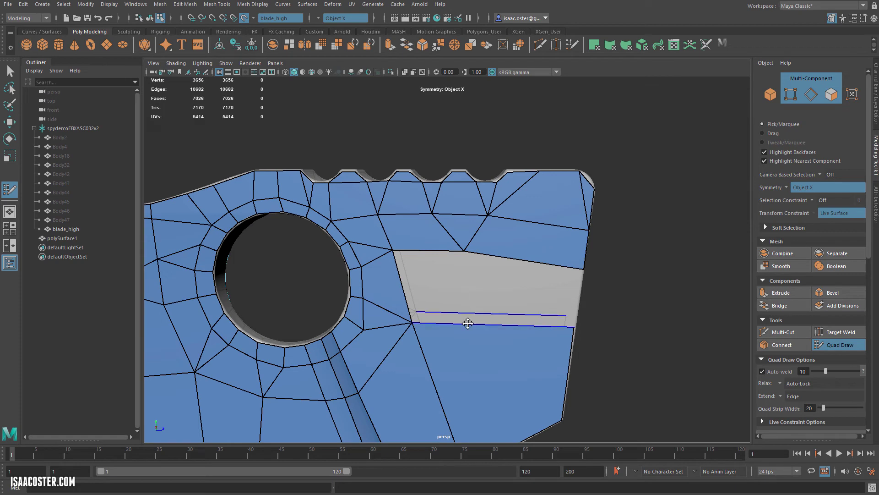
# Step: Insert an edge loop through the large lower rear quad and fill the remaining gap above it with two quads
pyautogui.keyDown('ctrl'); pyautogui.click(495, 325); pyautogui.keyUp('ctrl')
pyautogui.keyDown('alt'); pyautogui.moveTo(532, 369); pyautogui.dragTo(528, 349); pyautogui.keyUp('alt')
pyautogui.keyDown('shift'); pyautogui.click(399, 204); pyautogui.keyUp('shift')
pyautogui.keyDown('shift'); pyautogui.click(480, 205); pyautogui.keyUp('shift')
pyautogui.keyDown('alt'); pyautogui.moveTo(603, 252); pyautogui.dragTo(607, 273); pyautogui.keyUp('alt')
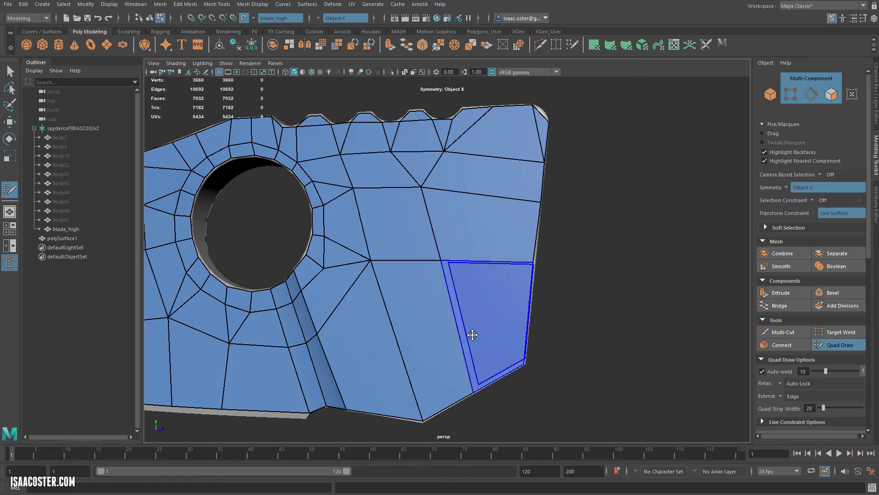
# Step: Exit Quad Draw, return to object selection, and hide the blade_high reference mesh
pyautogui.moveTo(471, 337)
pyautogui.keyDown('alt'); pyautogui.mouseDown()
pyautogui.moveTo(463, 287)
pyautogui.moveTo(438, 294)
pyautogui.moveTo(437, 278)
pyautogui.moveTo(549, 265)
pyautogui.moveTo(571, 277)
pyautogui.moveTo(624, 257)
pyautogui.moveTo(642, 238)
pyautogui.moveTo(597, 257)
pyautogui.moveTo(603, 279)
pyautogui.moveTo(588, 286)
pyautogui.moveTo(501, 280)
pyautogui.mouseUp(); pyautogui.keyUp('alt')
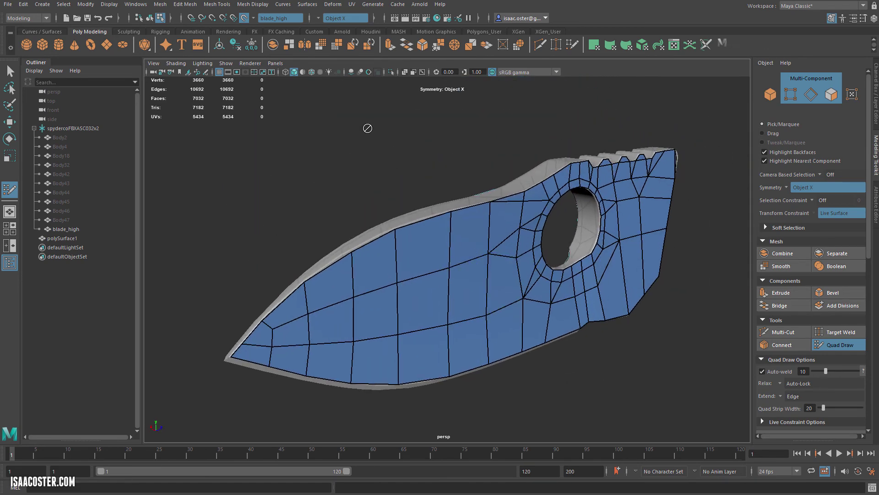
pyautogui.press('F8')
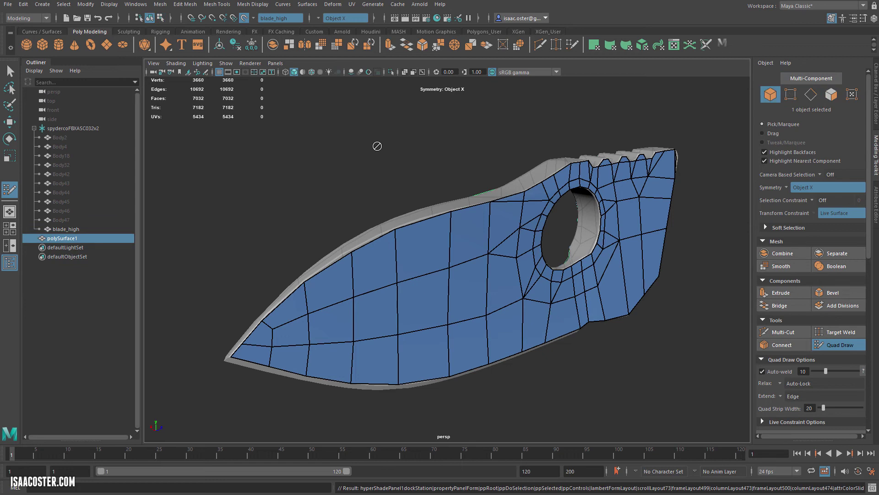
pyautogui.press('F8')
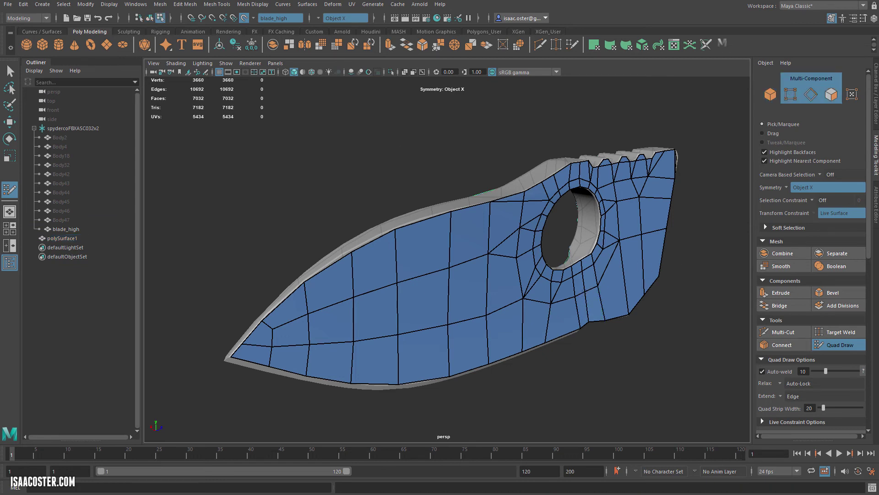
pyautogui.click(841, 345)
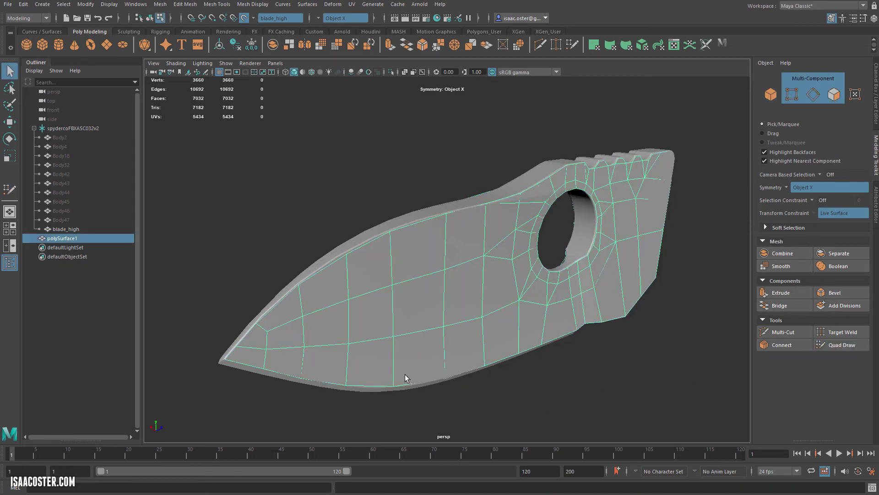
pyautogui.press('F8')
pyautogui.moveTo(316, 227)
pyautogui.keyDown('alt'); pyautogui.mouseDown()
pyautogui.moveTo(273, 223)
pyautogui.moveTo(263, 237)
pyautogui.moveTo(319, 222)
pyautogui.mouseUp(); pyautogui.keyUp('alt')
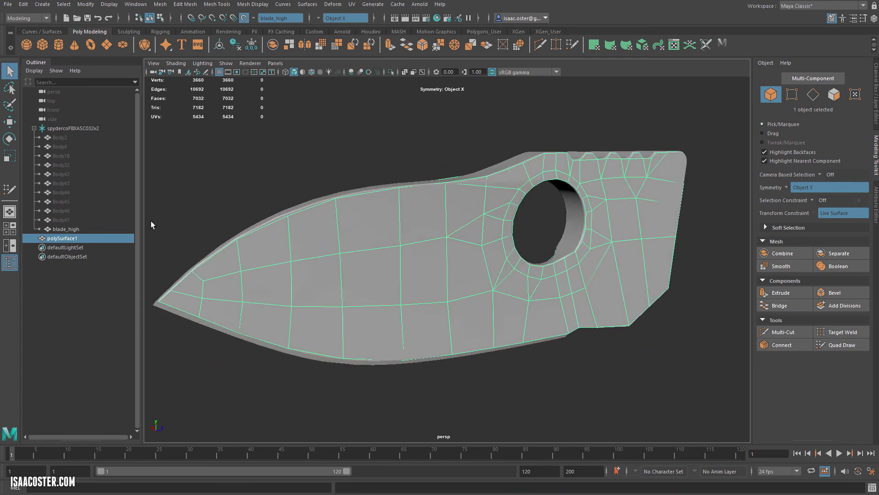
pyautogui.click(60, 230)
pyautogui.hotkey('ctrl', 'h')
# Step: Select the outer border edge loops of both halves of the retopologized blade and bridge them
pyautogui.click(322, 265)
pyautogui.keyDown('alt'); pyautogui.moveTo(322, 265); pyautogui.dragTo(248, 257); pyautogui.keyUp('alt')
pyautogui.keyDown('alt'); pyautogui.moveTo(418, 212); pyautogui.dragTo(448, 212); pyautogui.keyUp('alt')
pyautogui.moveTo(448, 212); pyautogui.dragTo(456, 184, button='right')
pyautogui.doubleClick(456, 184)
pyautogui.keyDown('alt'); pyautogui.moveTo(599, 226); pyautogui.dragTo(708, 227); pyautogui.keyUp('alt')
pyautogui.click(250, 5)
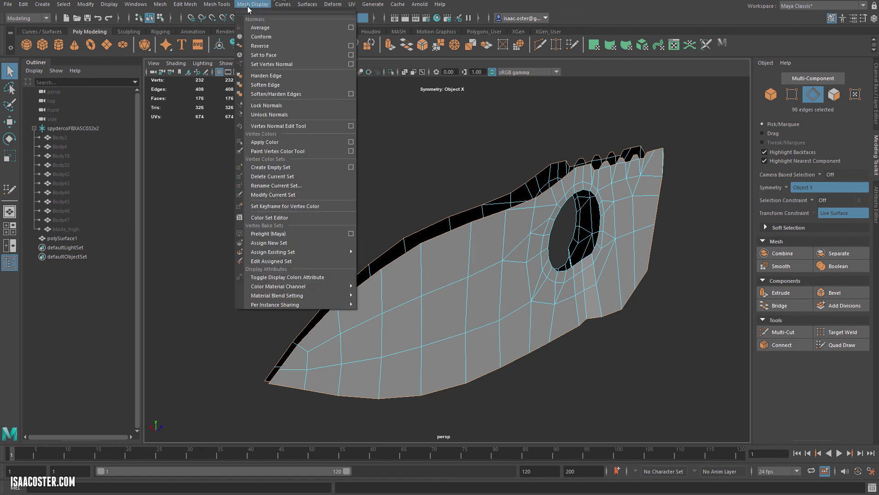
pyautogui.moveTo(185, 4)
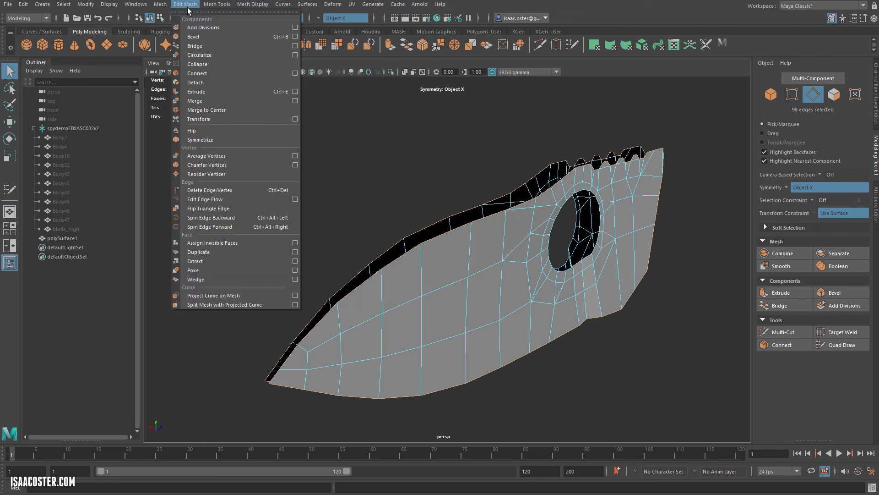
pyautogui.click(199, 48)
# Step: Select the ring of cross edges around the bridged outer rim and connect them into a centre loop, without edge flow
pyautogui.keyDown('alt'); pyautogui.moveTo(407, 134); pyautogui.dragTo(544, 229); pyautogui.keyUp('alt')
pyautogui.keyDown('alt'); pyautogui.moveTo(436, 183); pyautogui.dragTo(422, 230); pyautogui.keyUp('alt')
pyautogui.click(474, 310)
pyautogui.keyDown('shift'); pyautogui.doubleClick(508, 271); pyautogui.keyUp('shift')
pyautogui.click(422, 229)
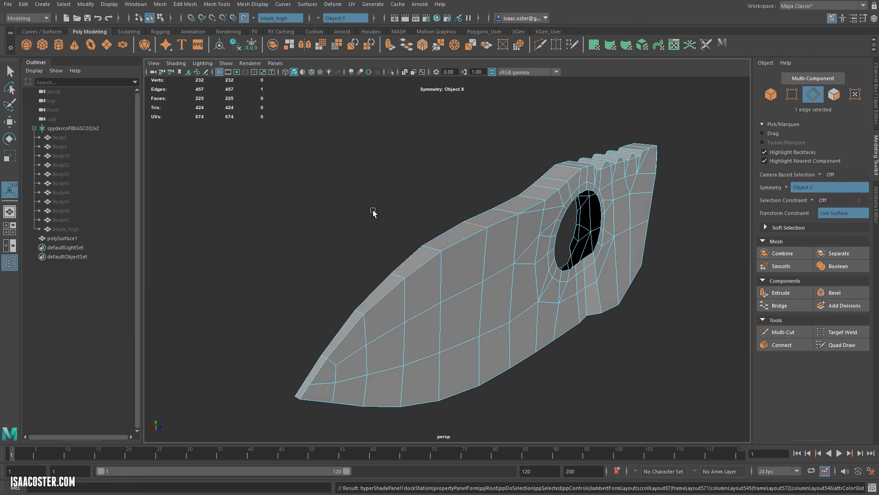
pyautogui.keyDown('alt'); pyautogui.moveTo(374, 212); pyautogui.dragTo(471, 280); pyautogui.keyUp('alt')
pyautogui.keyDown('shift'); pyautogui.click(492, 245); pyautogui.keyUp('shift')
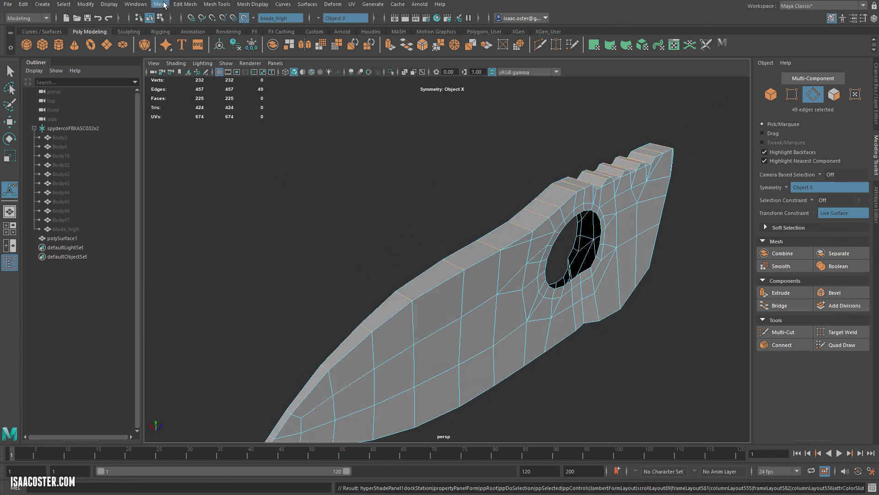
pyautogui.click(185, 5)
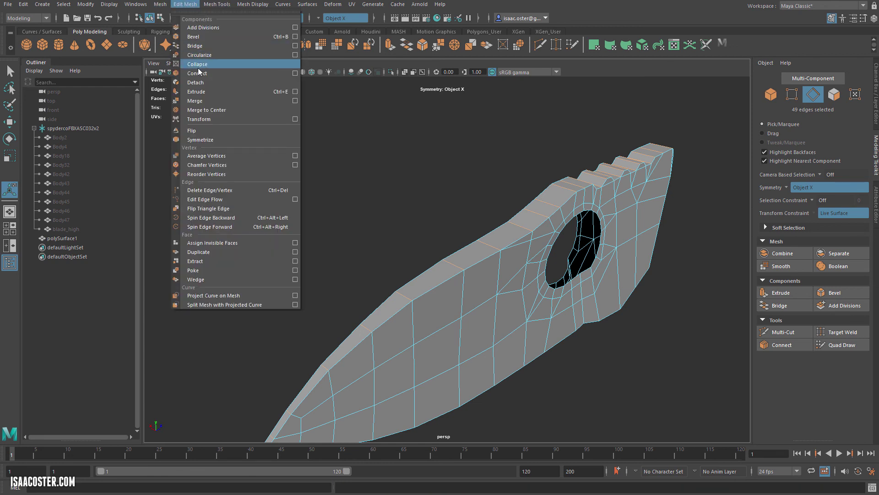
pyautogui.click(295, 74)
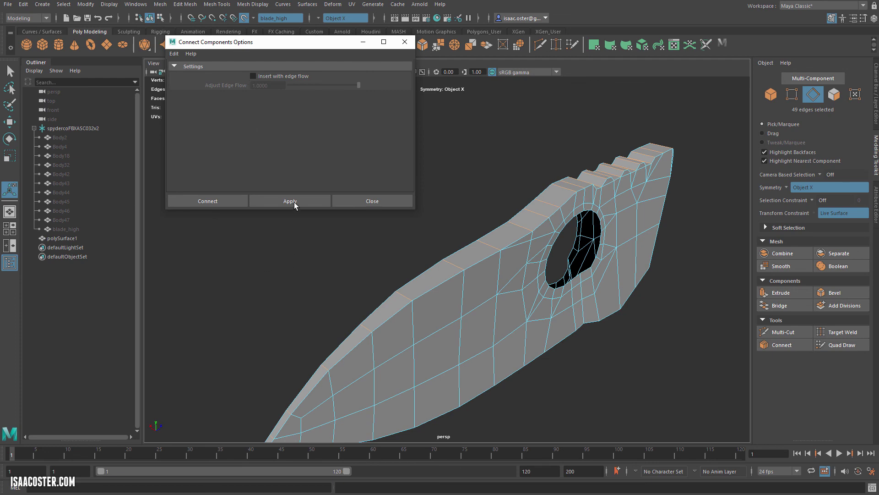
pyautogui.click(294, 201)
pyautogui.moveTo(314, 212)
pyautogui.keyDown('alt'); pyautogui.mouseDown()
pyautogui.moveTo(247, 273)
pyautogui.moveTo(320, 197)
pyautogui.mouseUp(); pyautogui.keyUp('alt')
pyautogui.click(404, 42)
# Step: Select the thumb hole's border edges on both sides of the blade and bridge them
pyautogui.keyDown('alt'); pyautogui.moveTo(397, 143); pyautogui.dragTo(342, 135); pyautogui.keyUp('alt')
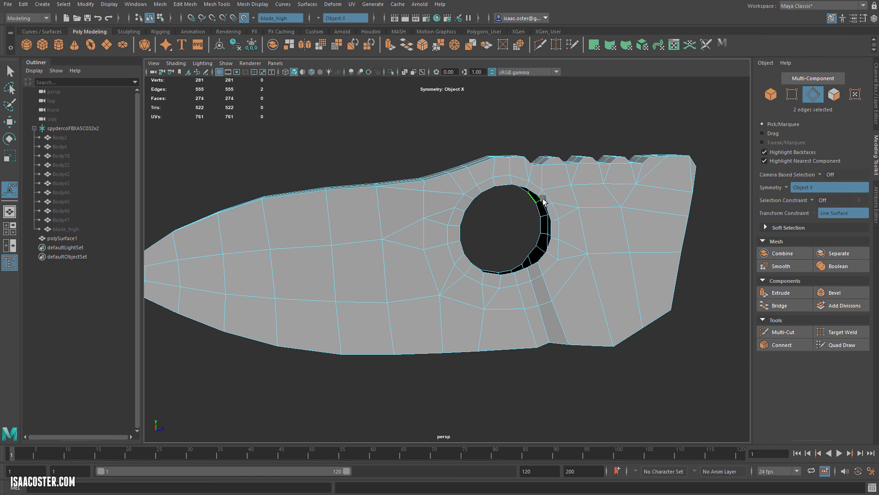
pyautogui.doubleClick(545, 201)
pyautogui.click(227, 5)
pyautogui.moveTo(240, 7)
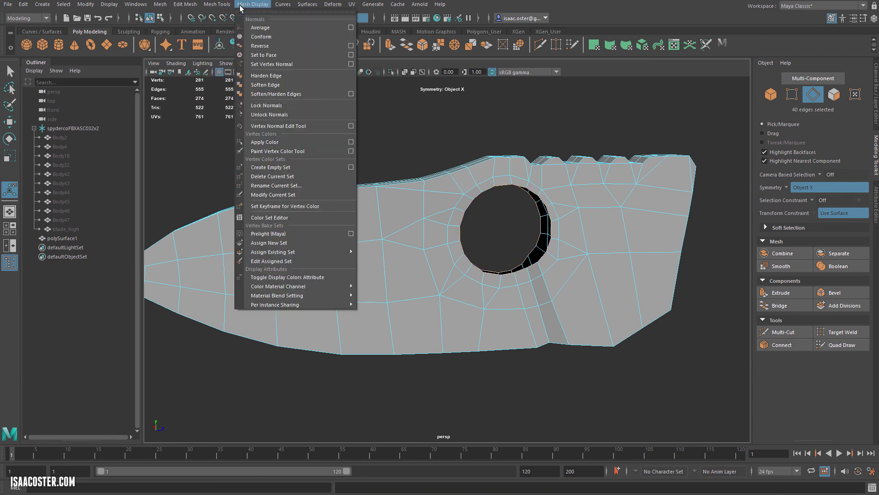
pyautogui.moveTo(185, 4)
pyautogui.click(206, 48)
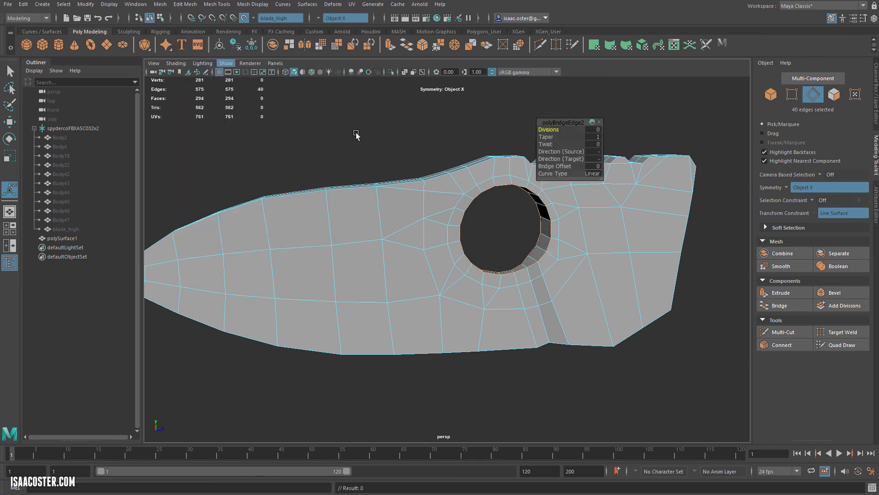